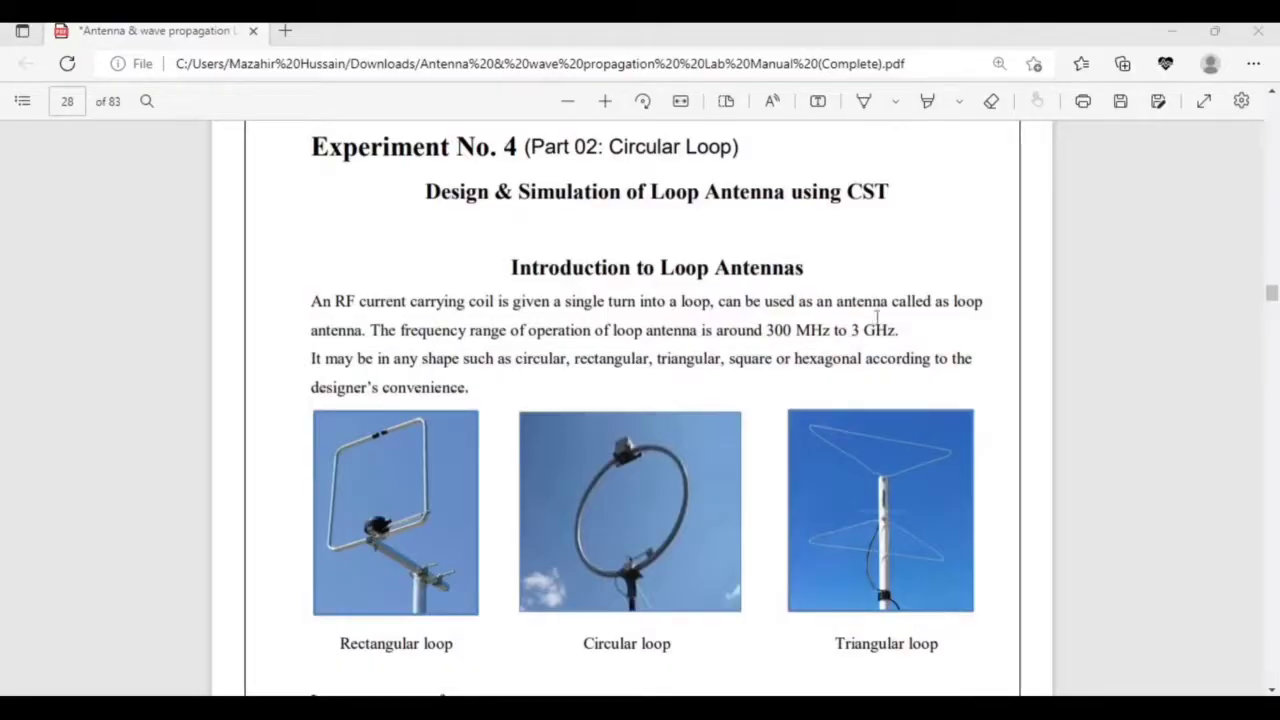
Review the lab manual's loop antenna introduction, highlighting the circular loop caption and the length condition for large loops
{"action": "left_click", "coordinate": [1020, 419]}
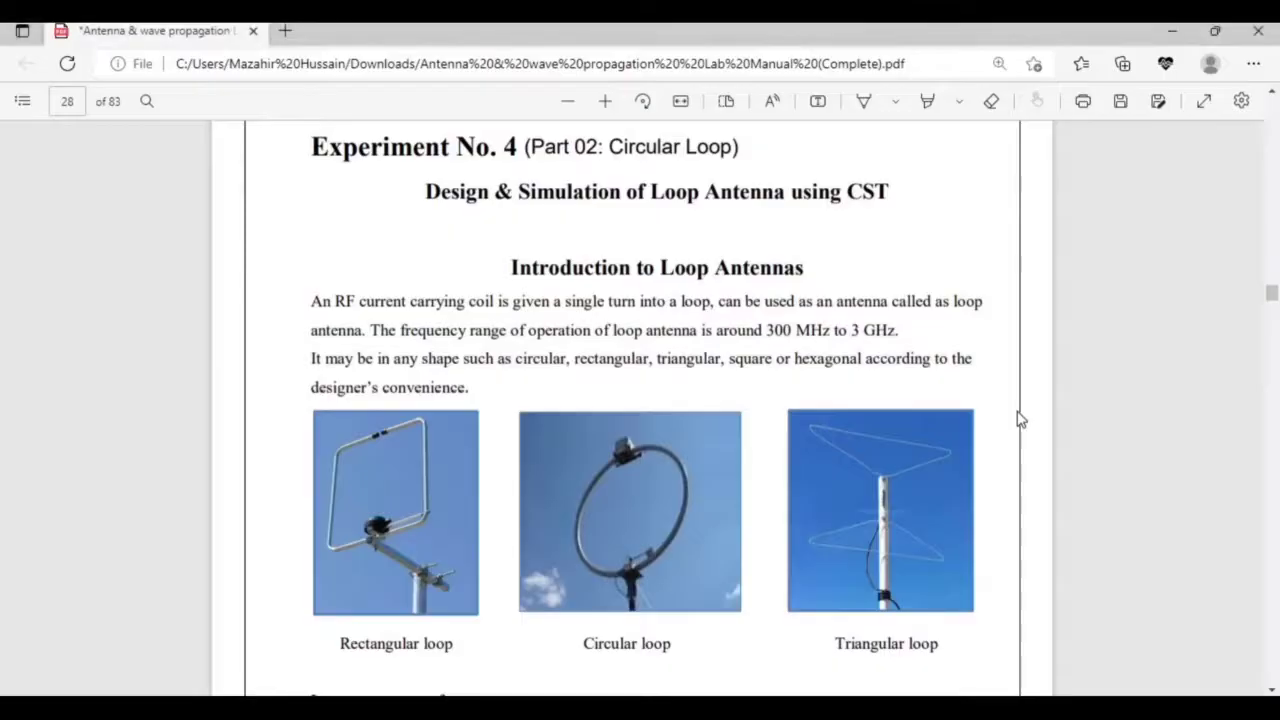
{"action": "scroll", "coordinate": [1020, 419], "scroll_direction": "down", "scroll_amount": 4}
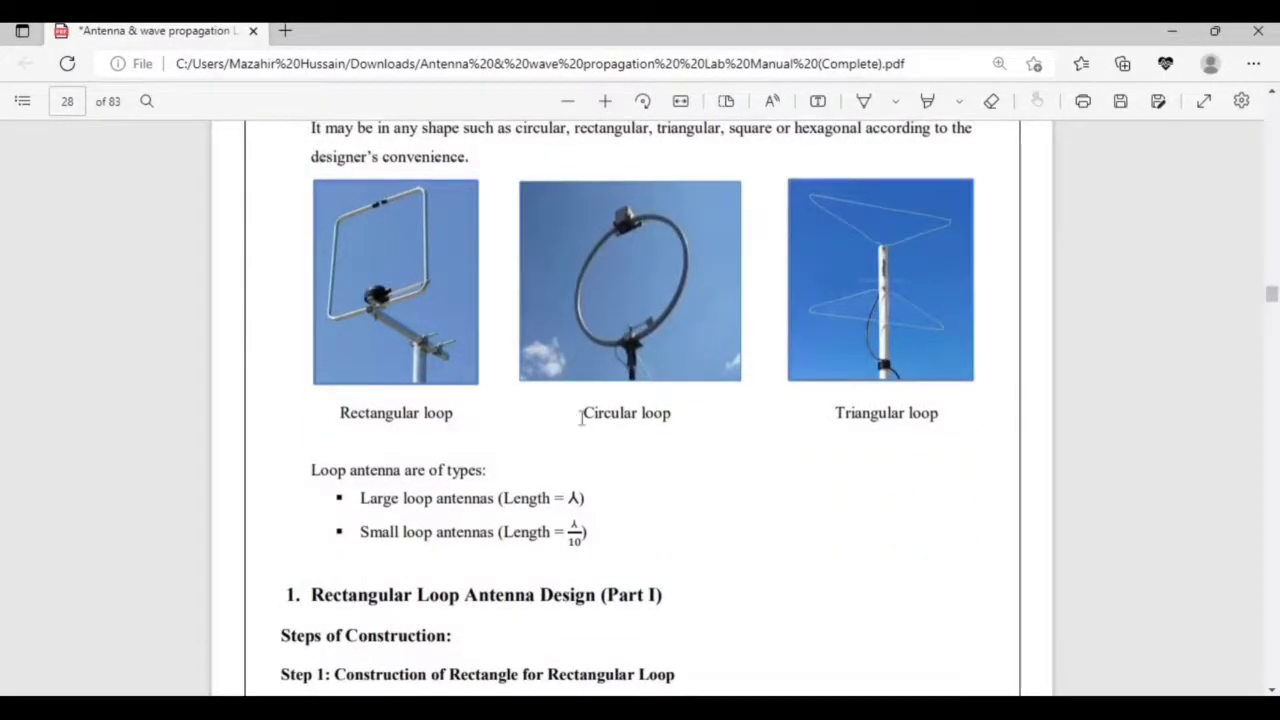
{"action": "left_click_drag", "start_coordinate": [585, 418], "coordinate": [670, 411]}
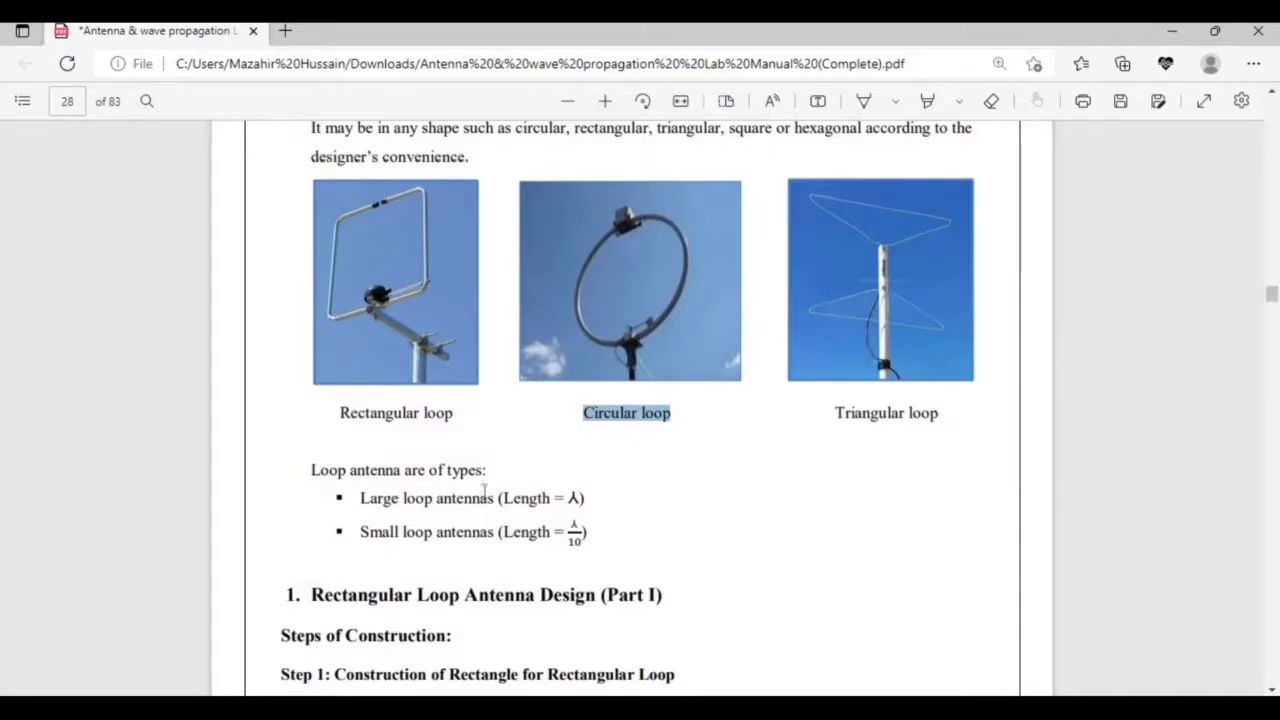
{"action": "left_click_drag", "start_coordinate": [499, 497], "coordinate": [589, 505]}
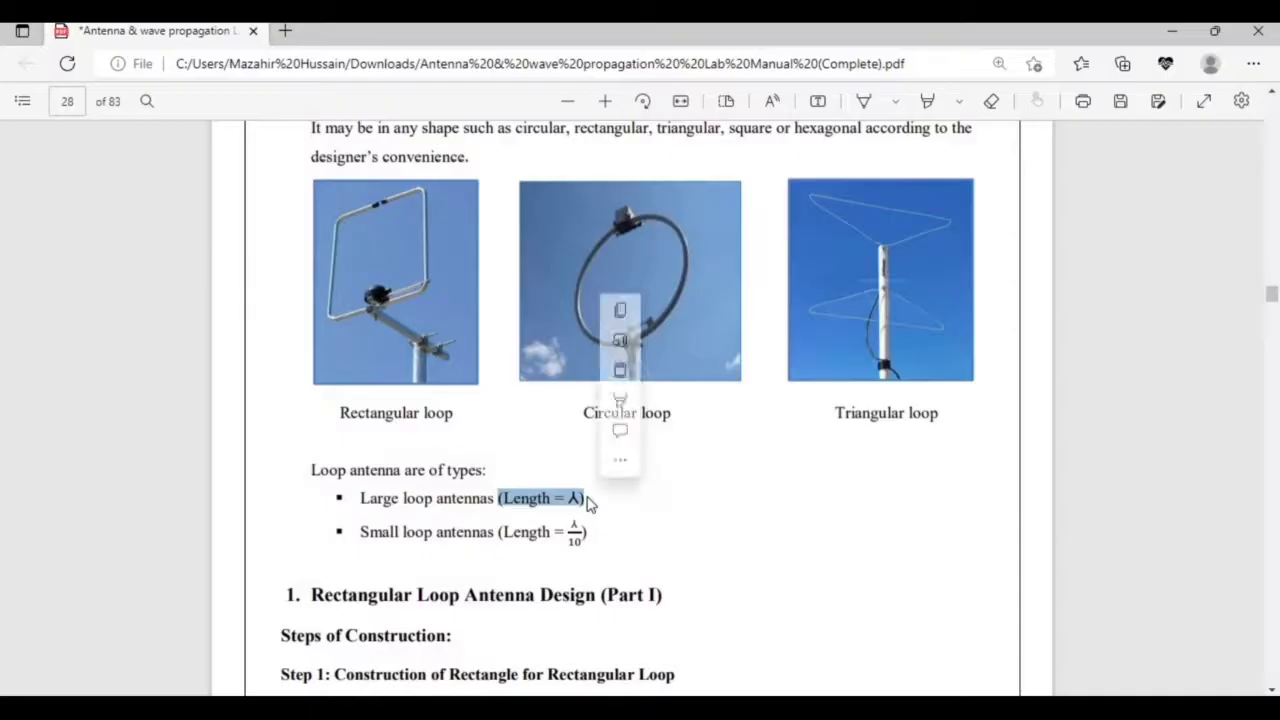
{"action": "left_click", "coordinate": [700, 429]}
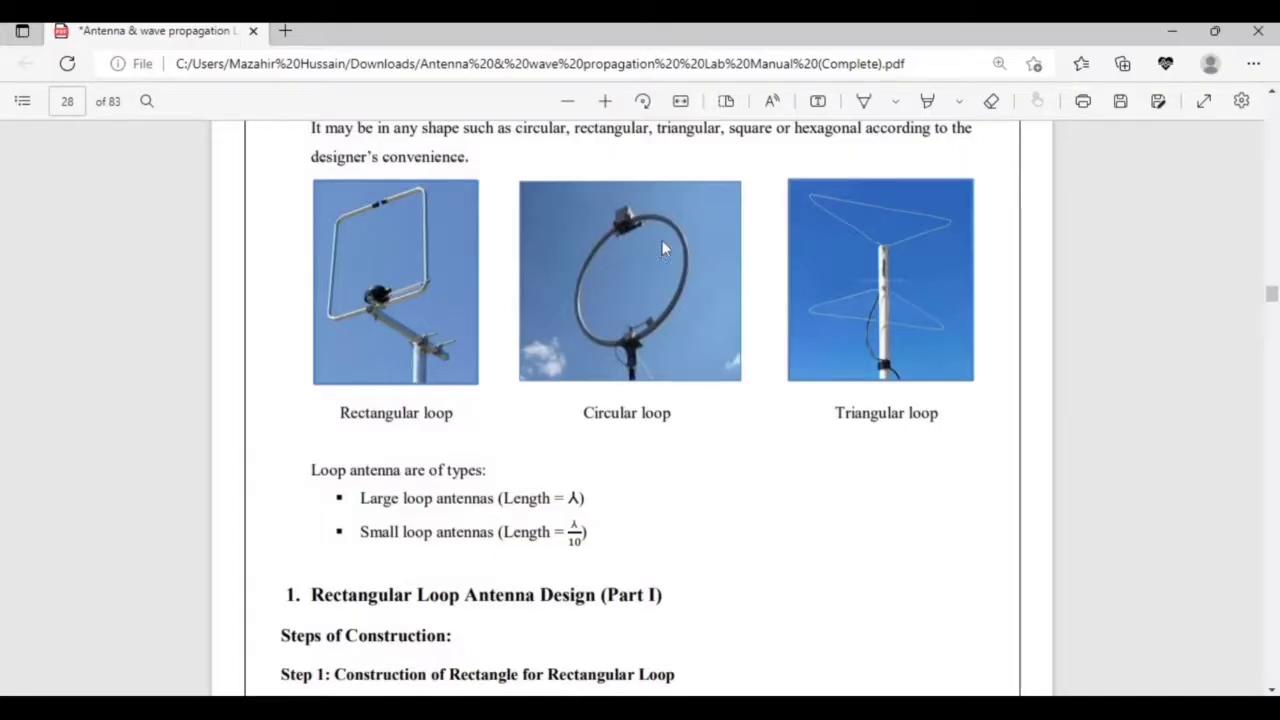
Switch to the Loop notes in Notepad and review the wavelength, total loop length and circle radius calculations for 3 GHz
{"action": "key", "text": "alt+Tab"}
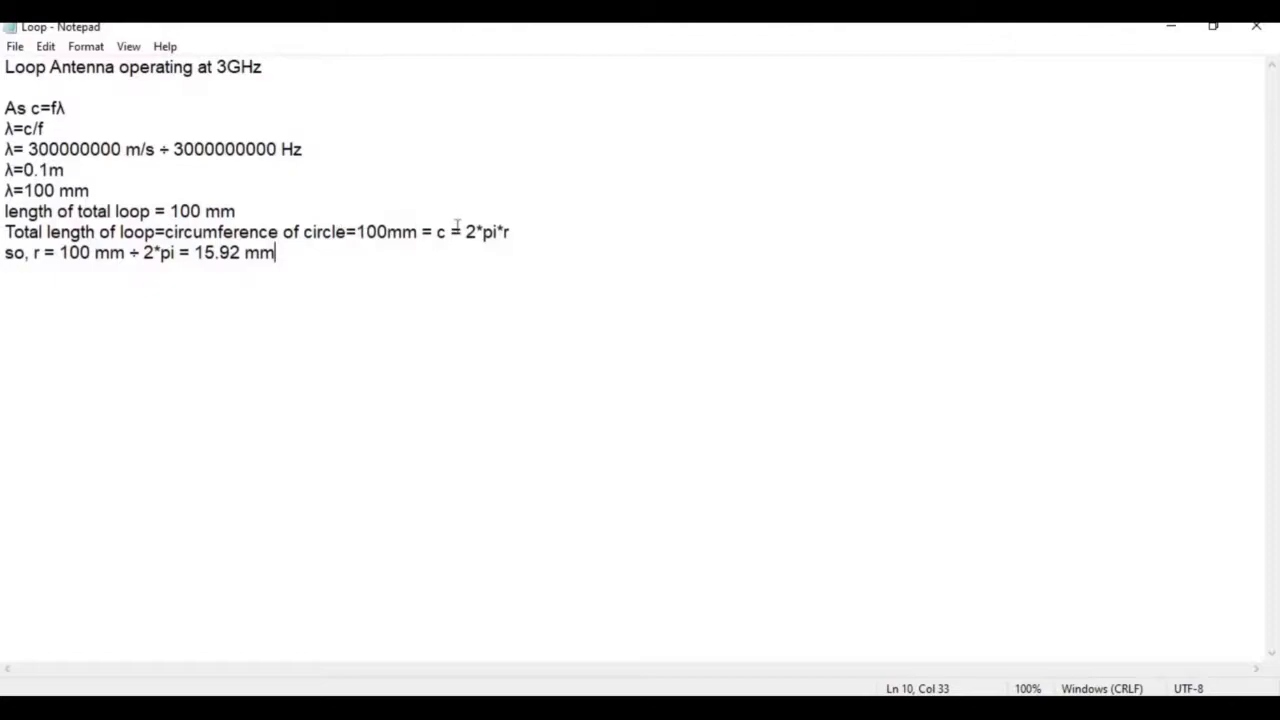
{"action": "left_click_drag", "start_coordinate": [512, 231], "coordinate": [437, 232]}
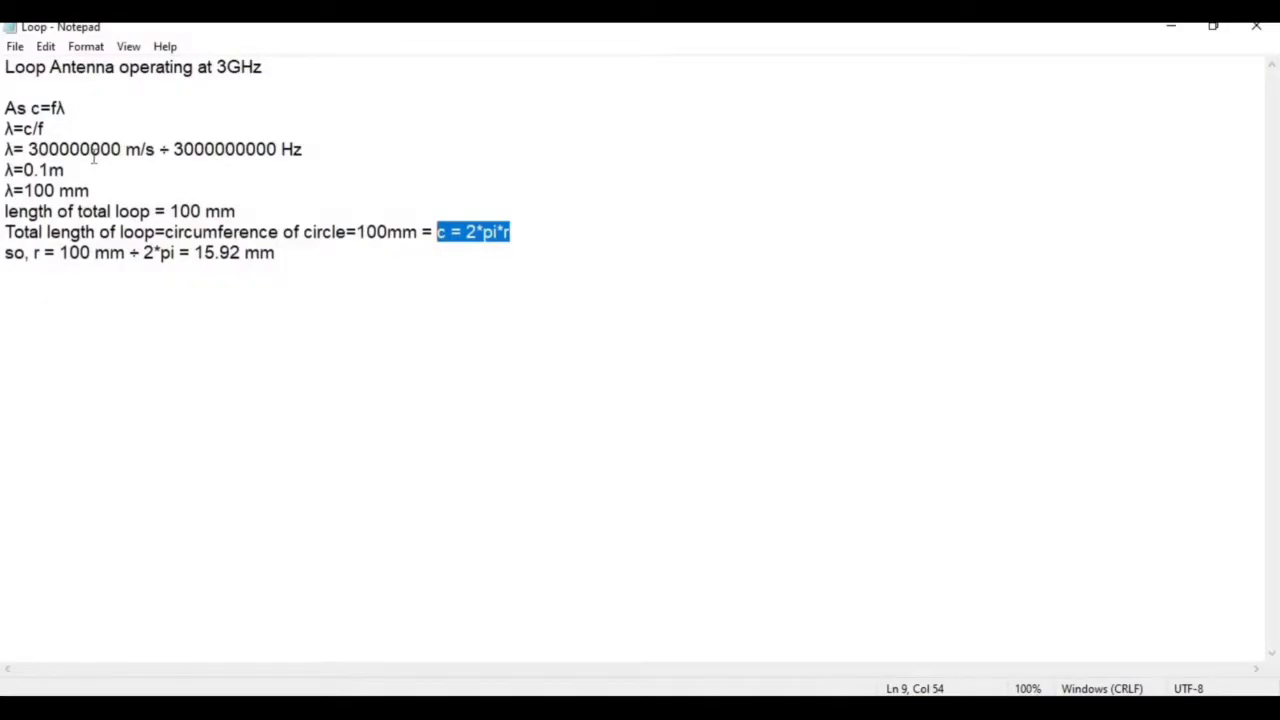
{"action": "left_click", "coordinate": [254, 209]}
{"action": "left_click", "coordinate": [130, 211], "text": "shift"}
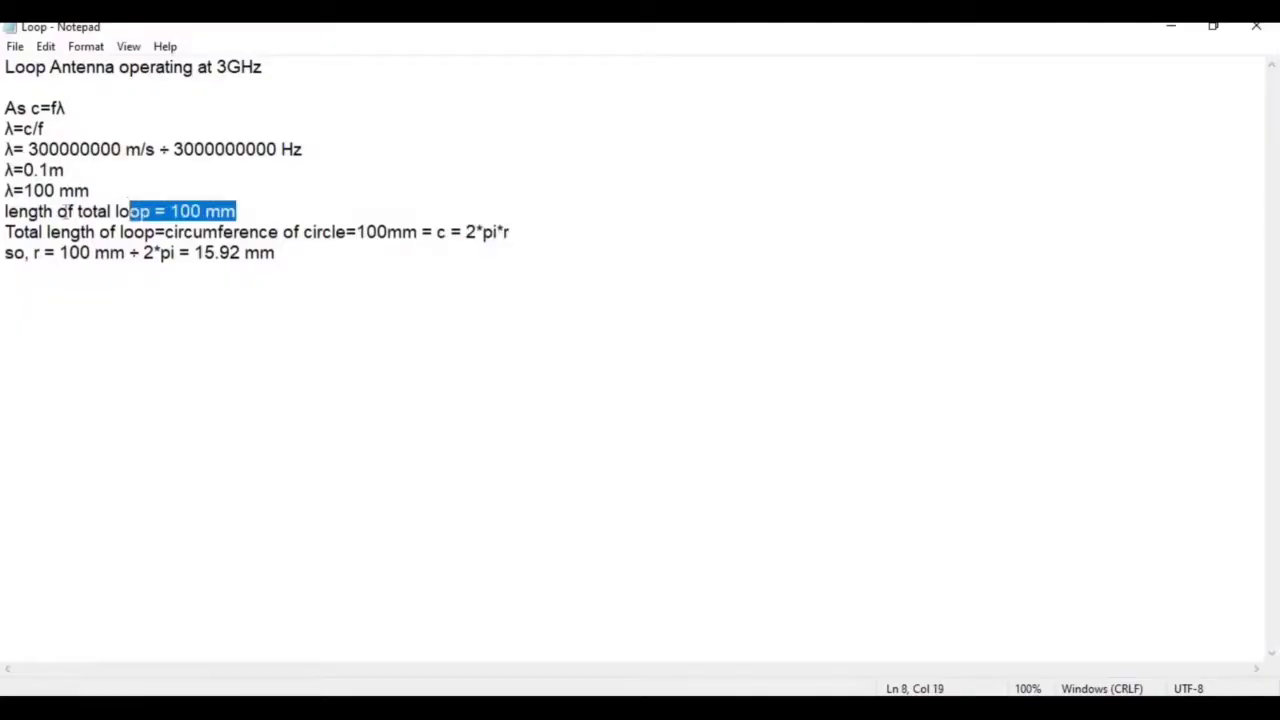
{"action": "left_click_drag", "start_coordinate": [62, 211], "coordinate": [5, 211], "text": "shift"}
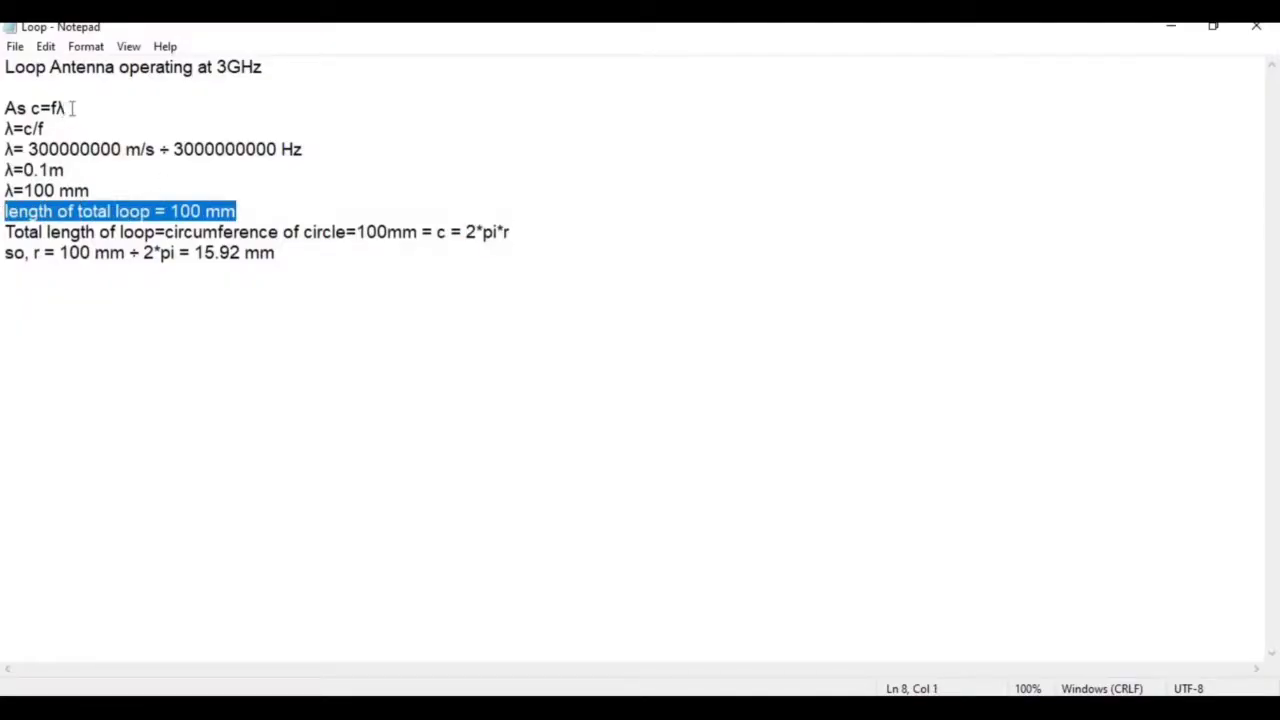
{"action": "left_click_drag", "start_coordinate": [67, 108], "coordinate": [3, 108]}
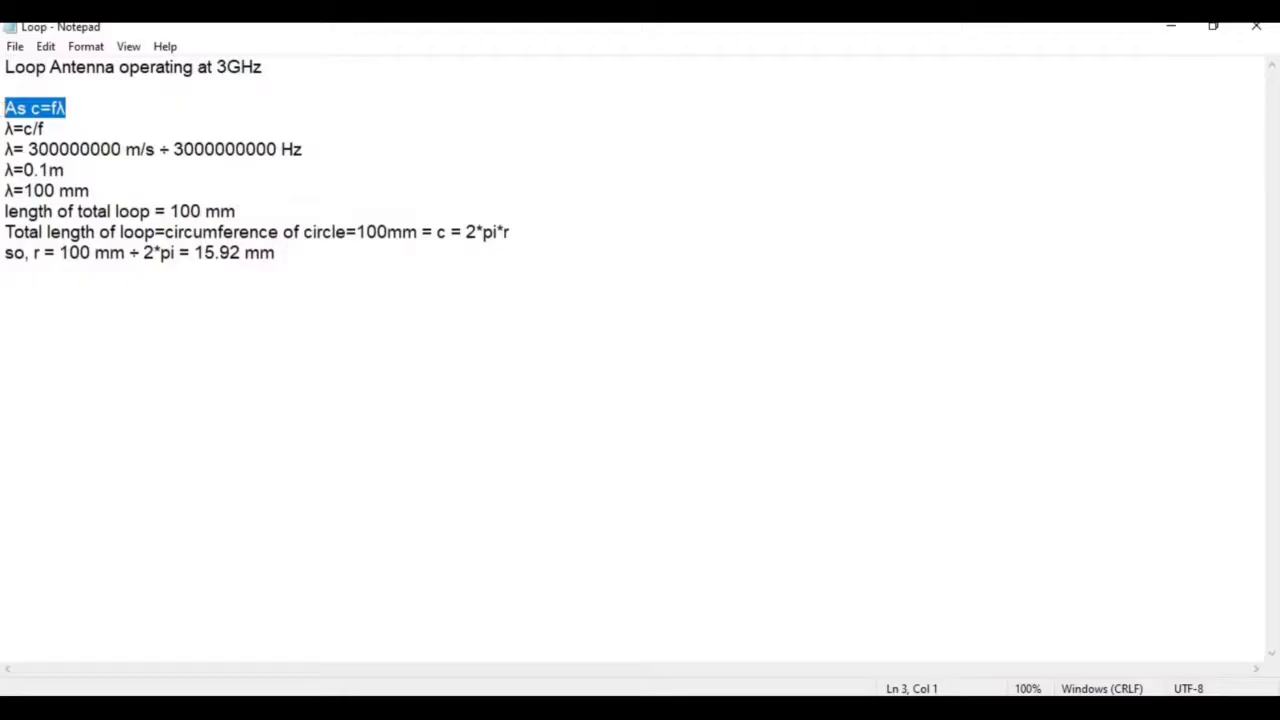
{"action": "left_click_drag", "start_coordinate": [314, 148], "coordinate": [3, 150]}
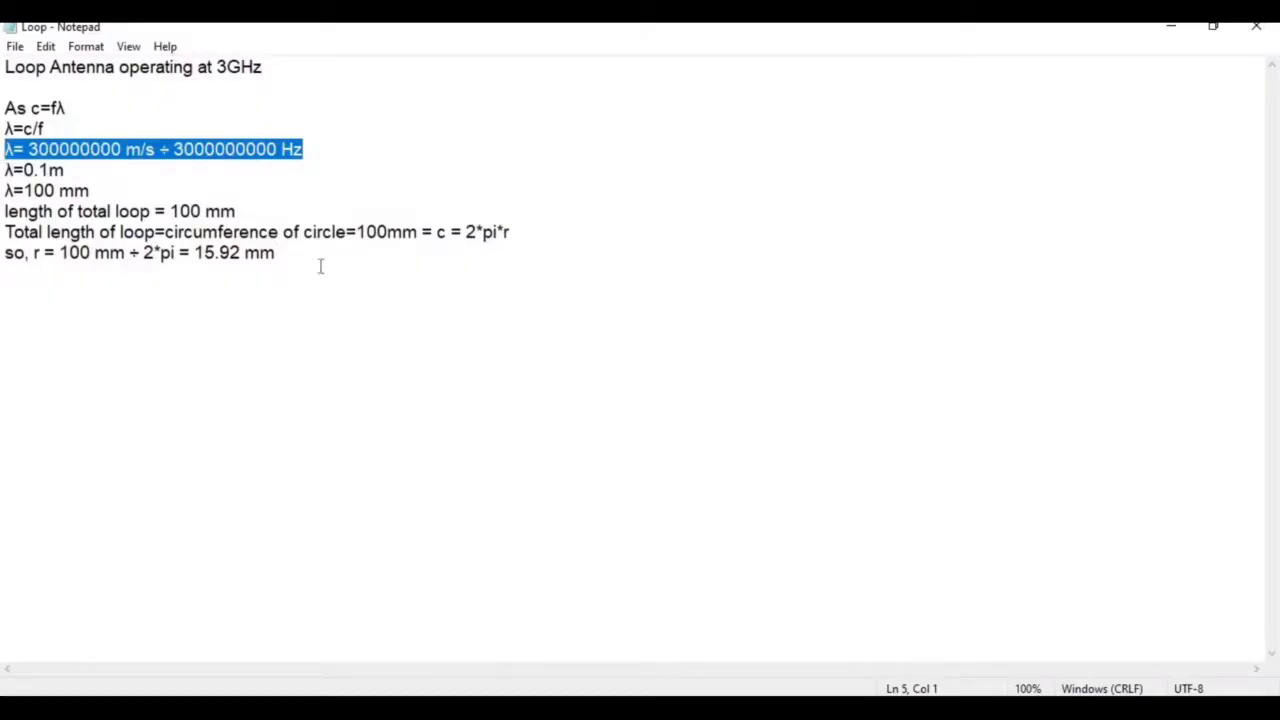
{"action": "left_click_drag", "start_coordinate": [283, 253], "coordinate": [4, 64]}
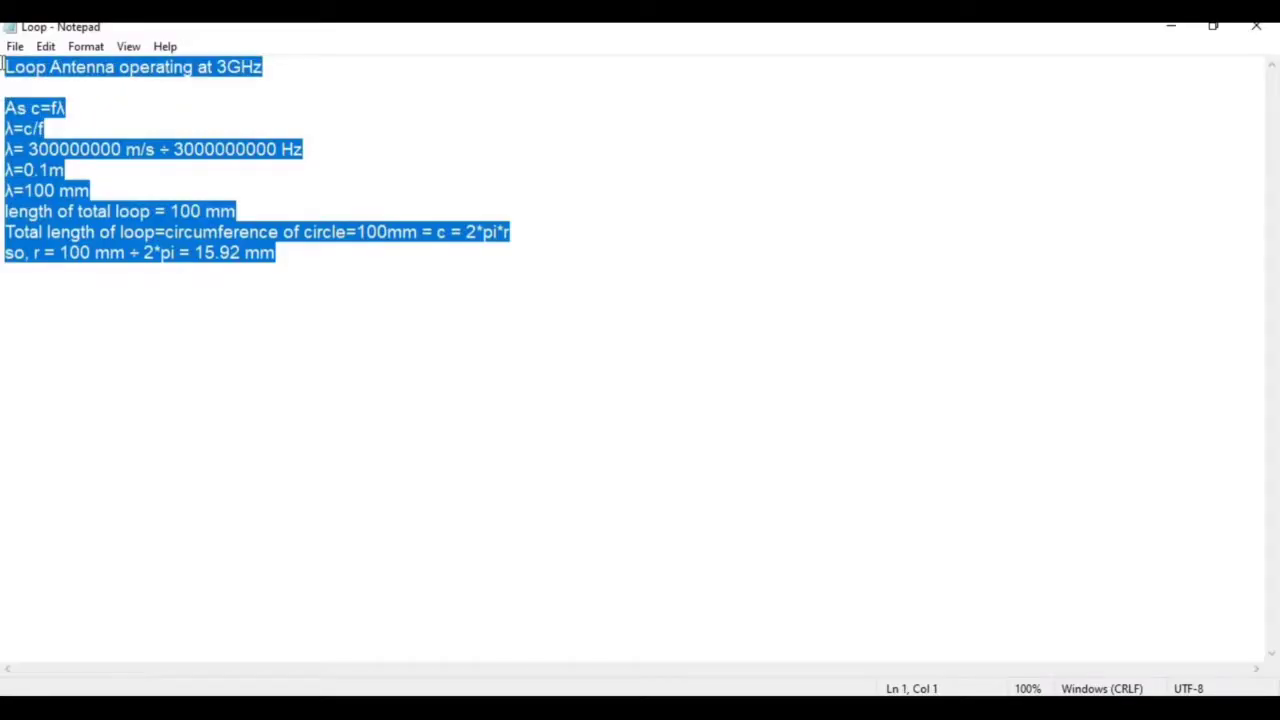
{"action": "left_click", "coordinate": [300, 289]}
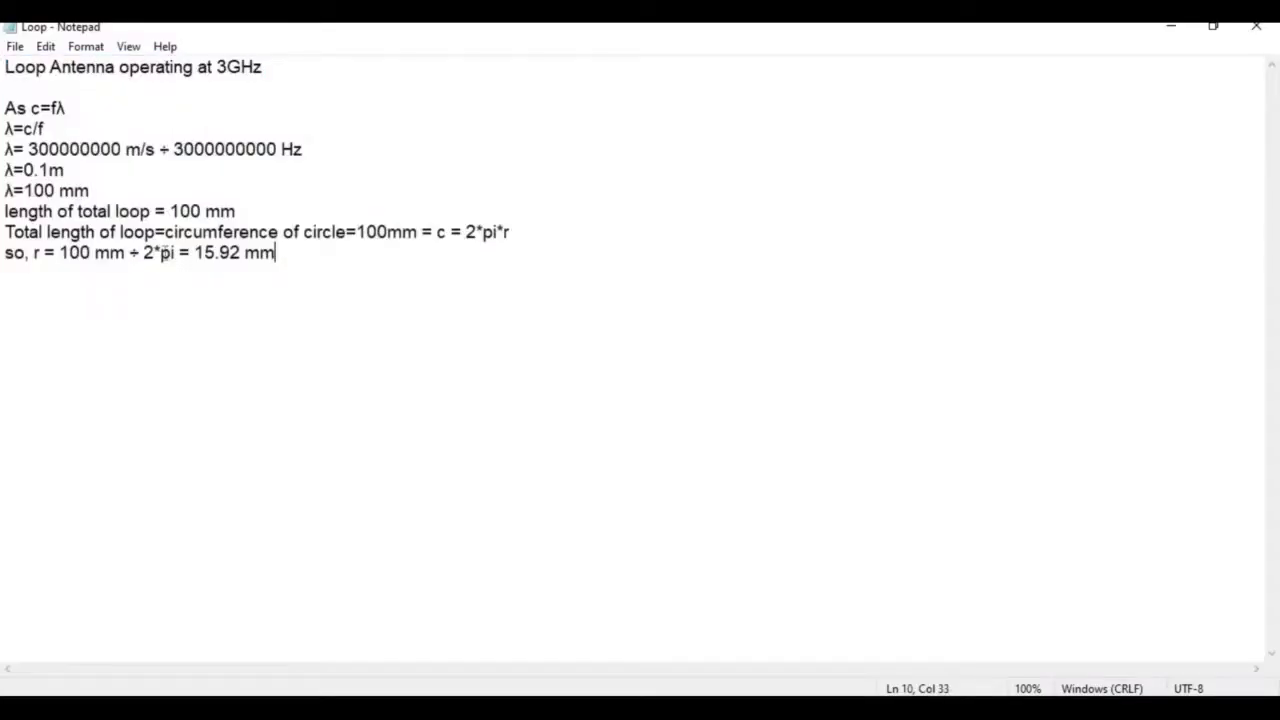
{"action": "left_click_drag", "start_coordinate": [281, 253], "coordinate": [36, 257]}
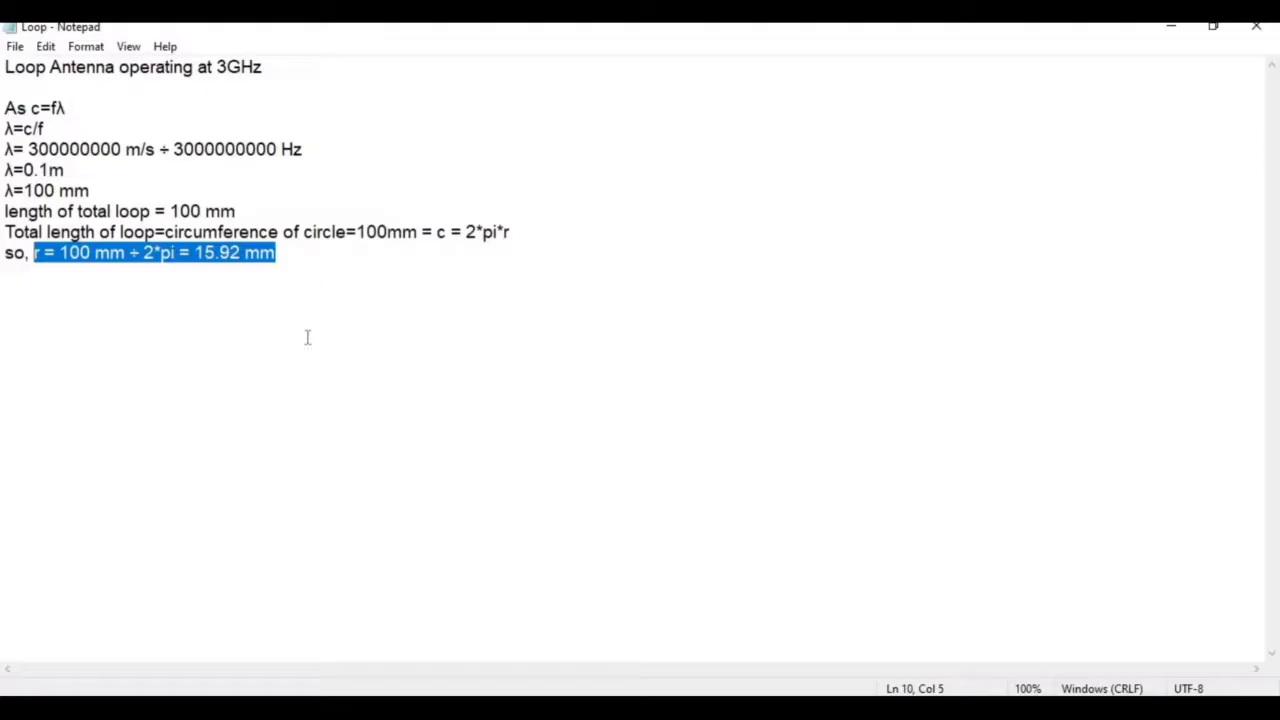
Switch to CST Studio Suite and start a new project template for Microwaves & RF/Optical, Antennas, with the Wire workflow
{"action": "key", "text": "alt+Tab"}
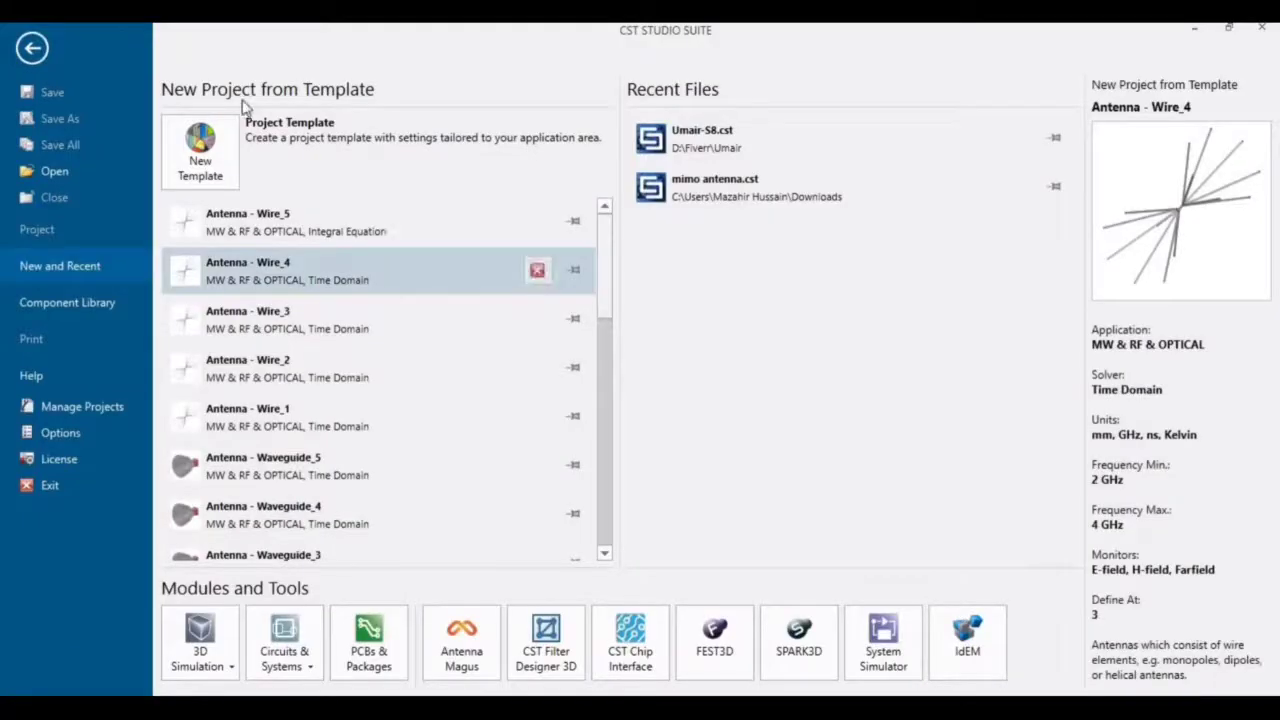
{"action": "left_click", "coordinate": [215, 160]}
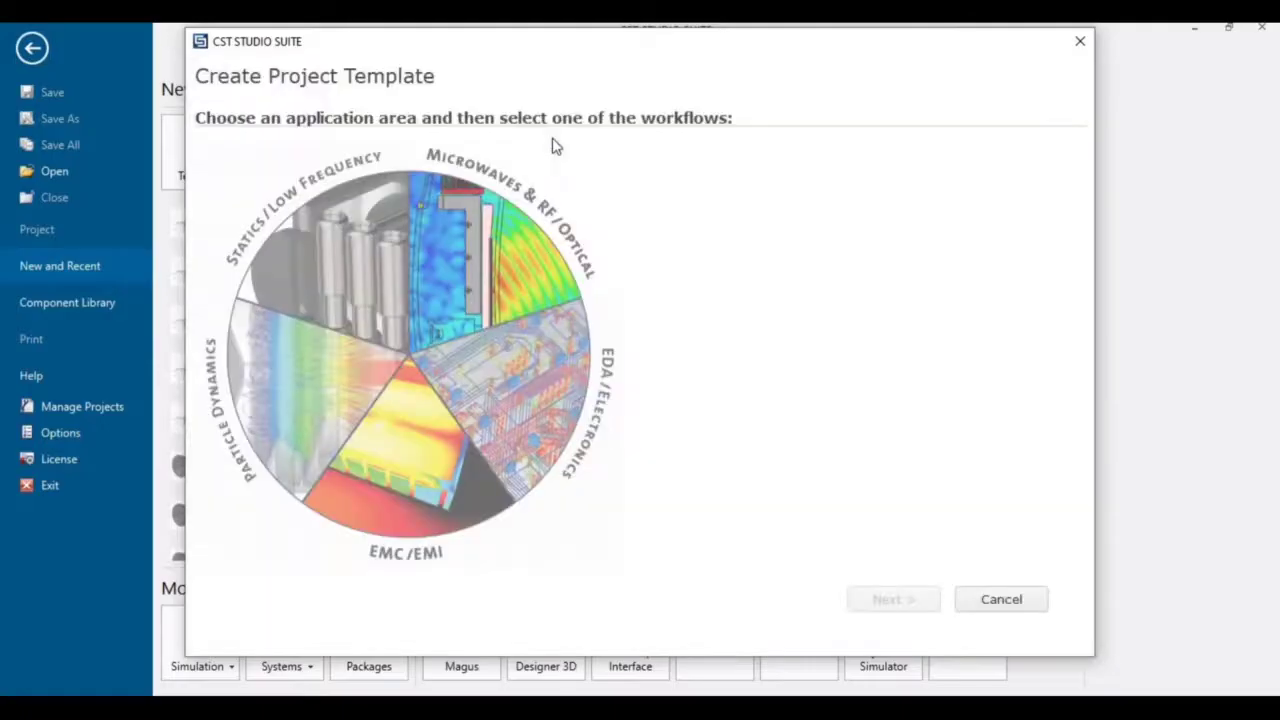
{"action": "left_click", "coordinate": [488, 251]}
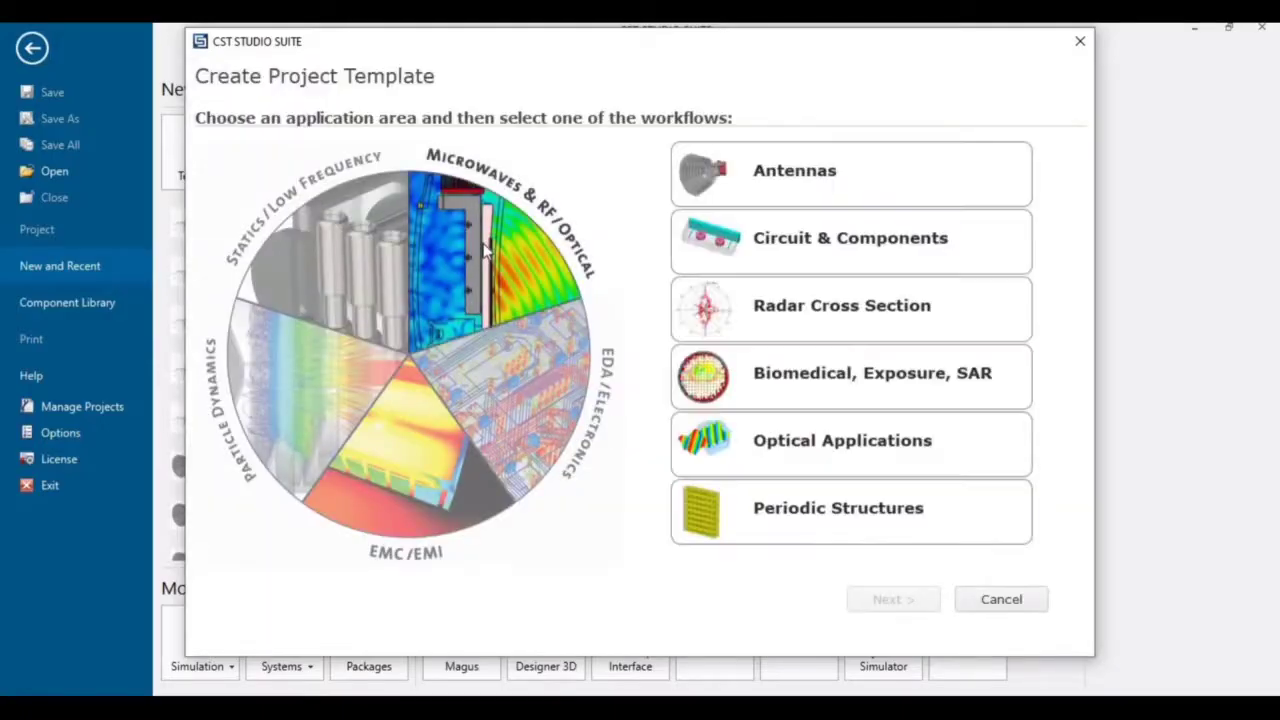
{"action": "left_click", "coordinate": [774, 192]}
{"action": "left_click", "coordinate": [893, 601]}
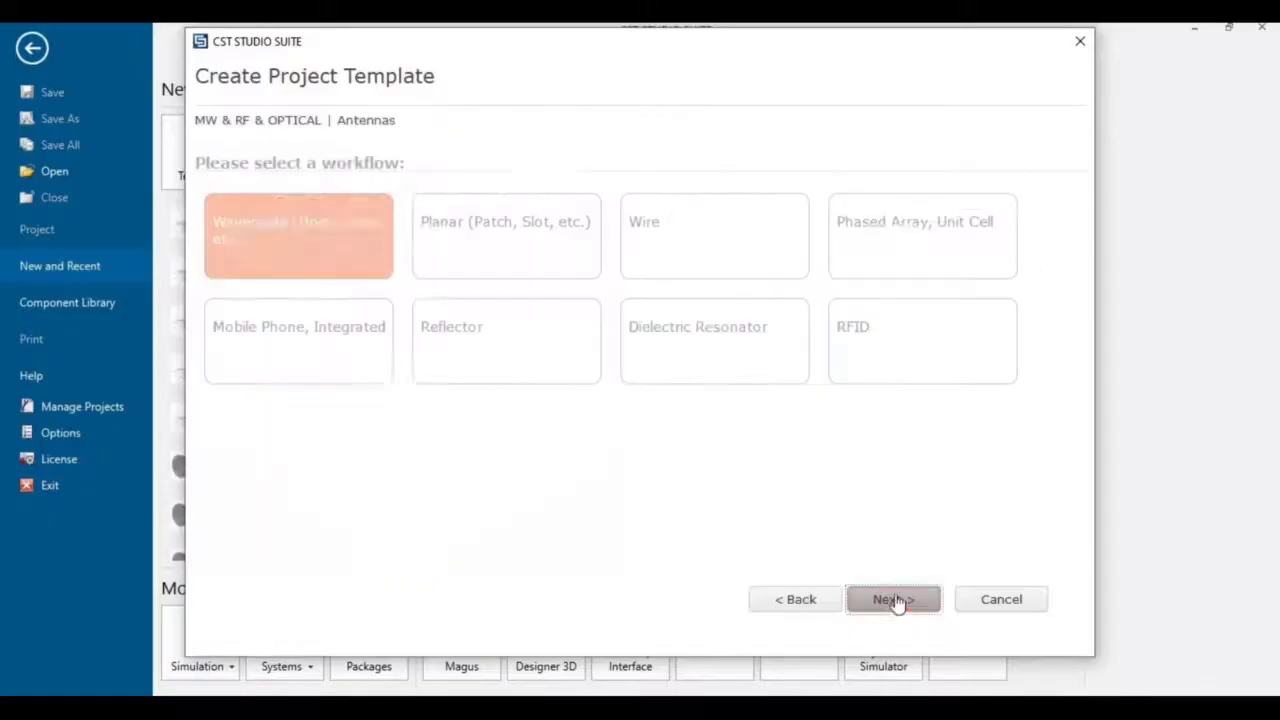
{"action": "left_click", "coordinate": [703, 259]}
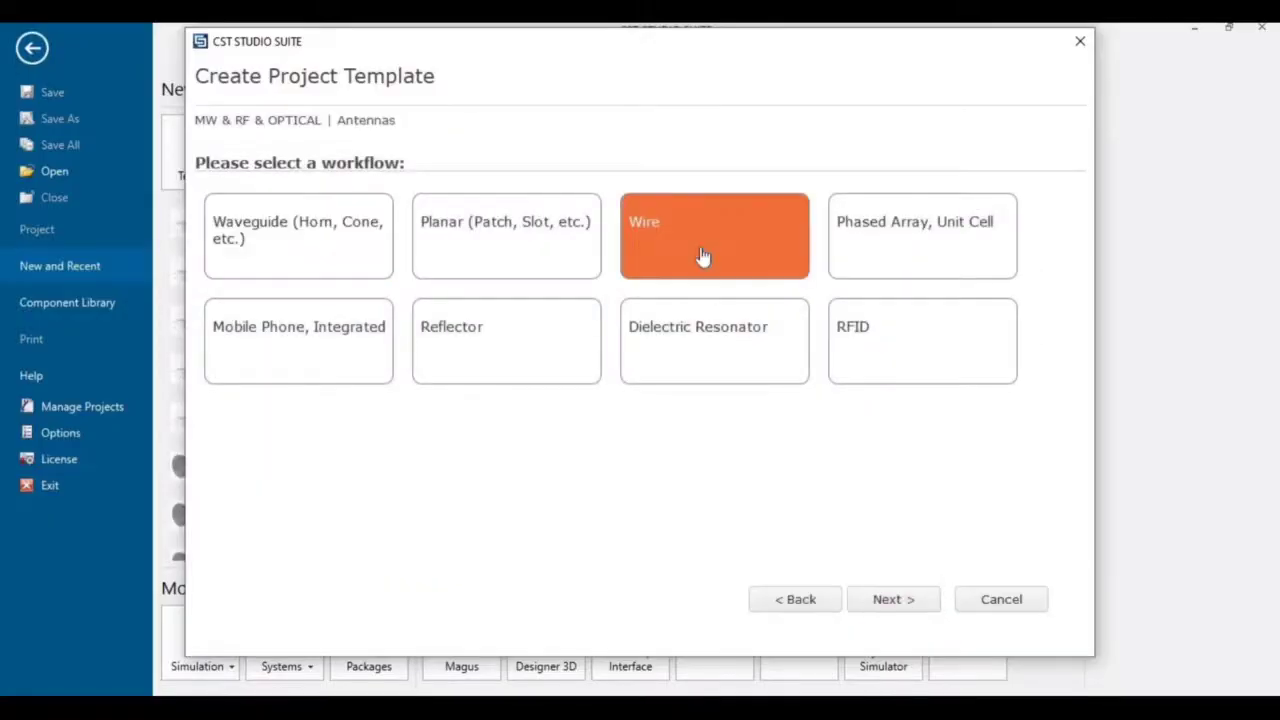
{"action": "left_click", "coordinate": [894, 602]}
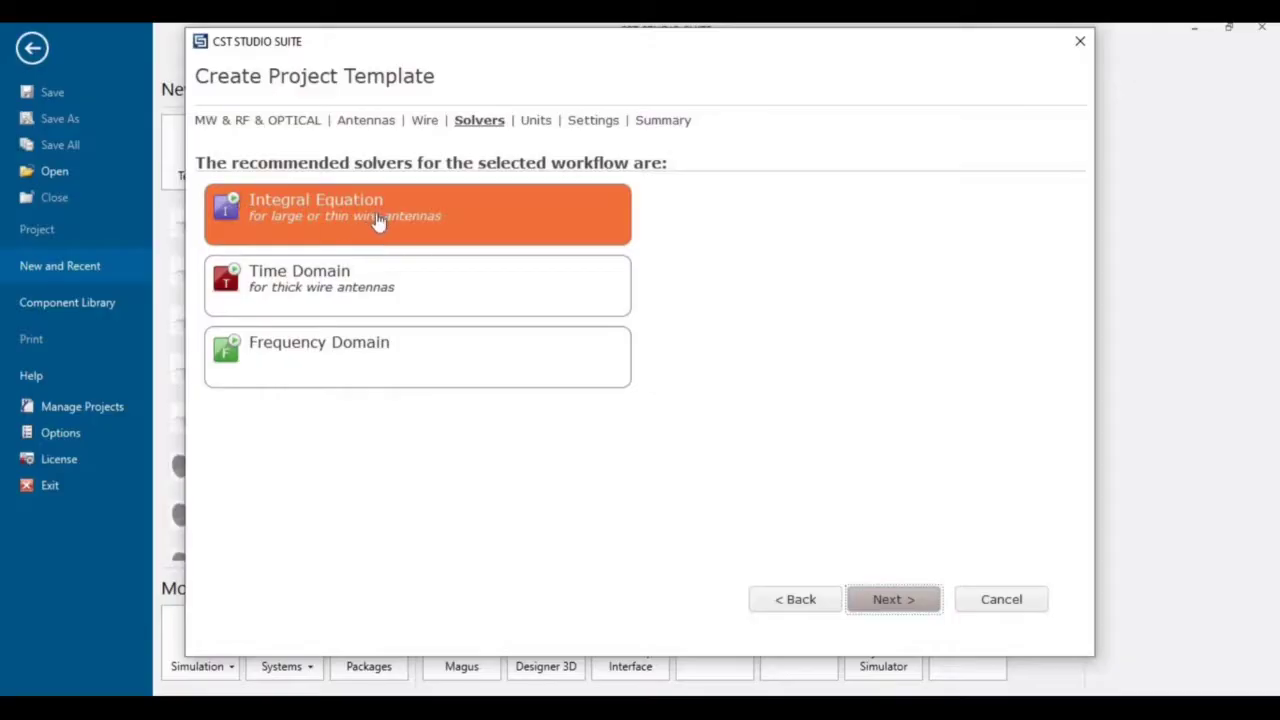
Choose the Time Domain solver for the template and accept the default units of mm, GHz, ns and Kelvin
{"action": "left_click", "coordinate": [351, 295]}
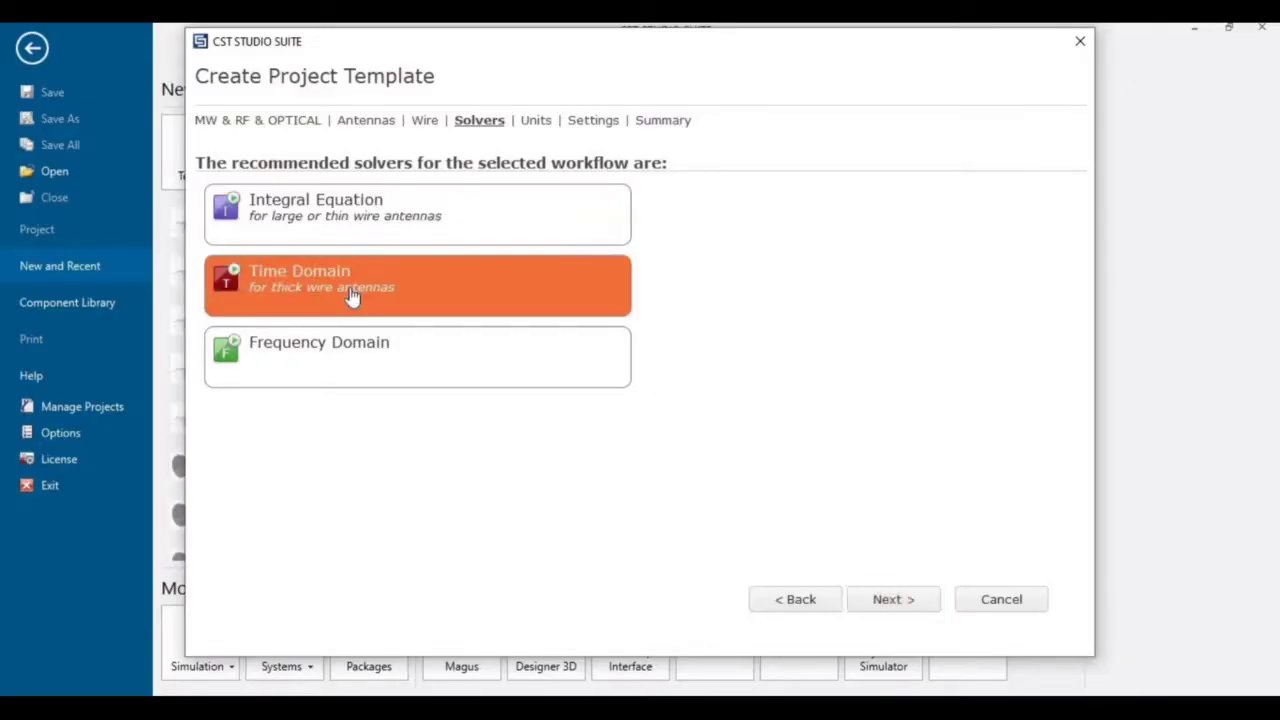
{"action": "left_click", "coordinate": [896, 612]}
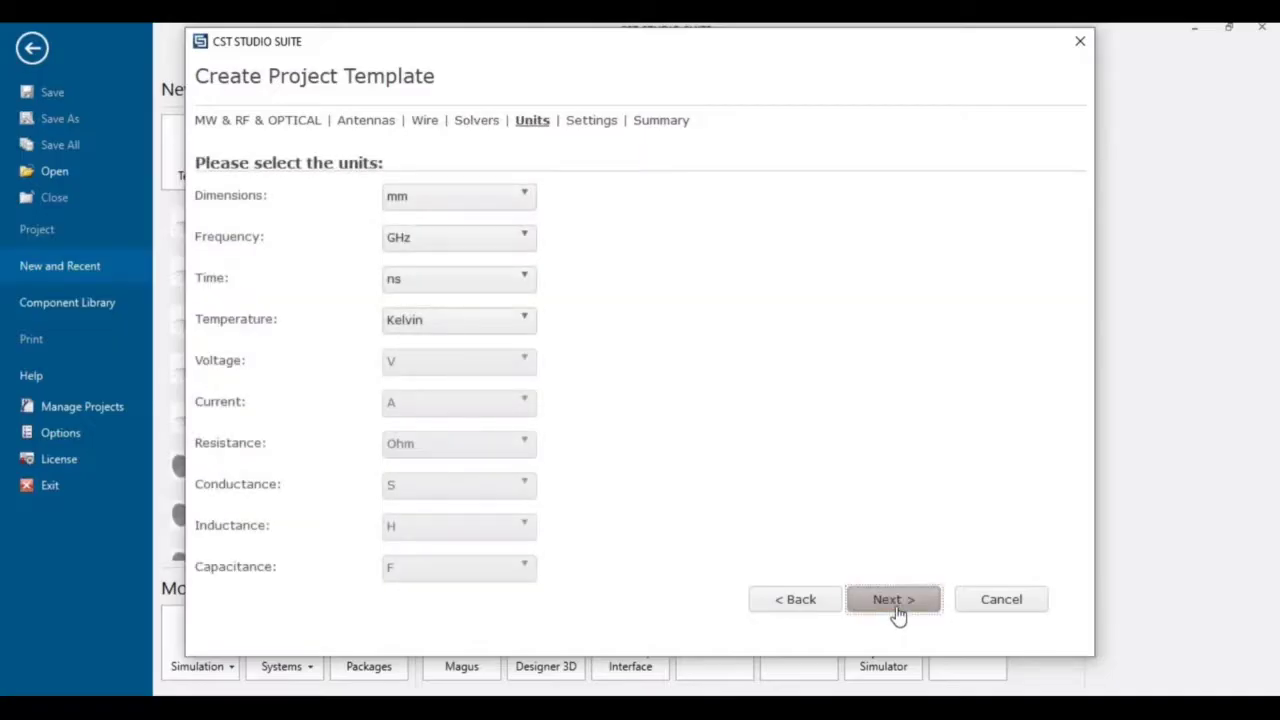
{"action": "left_click", "coordinate": [896, 600]}
Set the template's frequency range to a minimum of 2 GHz and a maximum of 4 GHz
{"action": "left_click", "coordinate": [427, 197]}
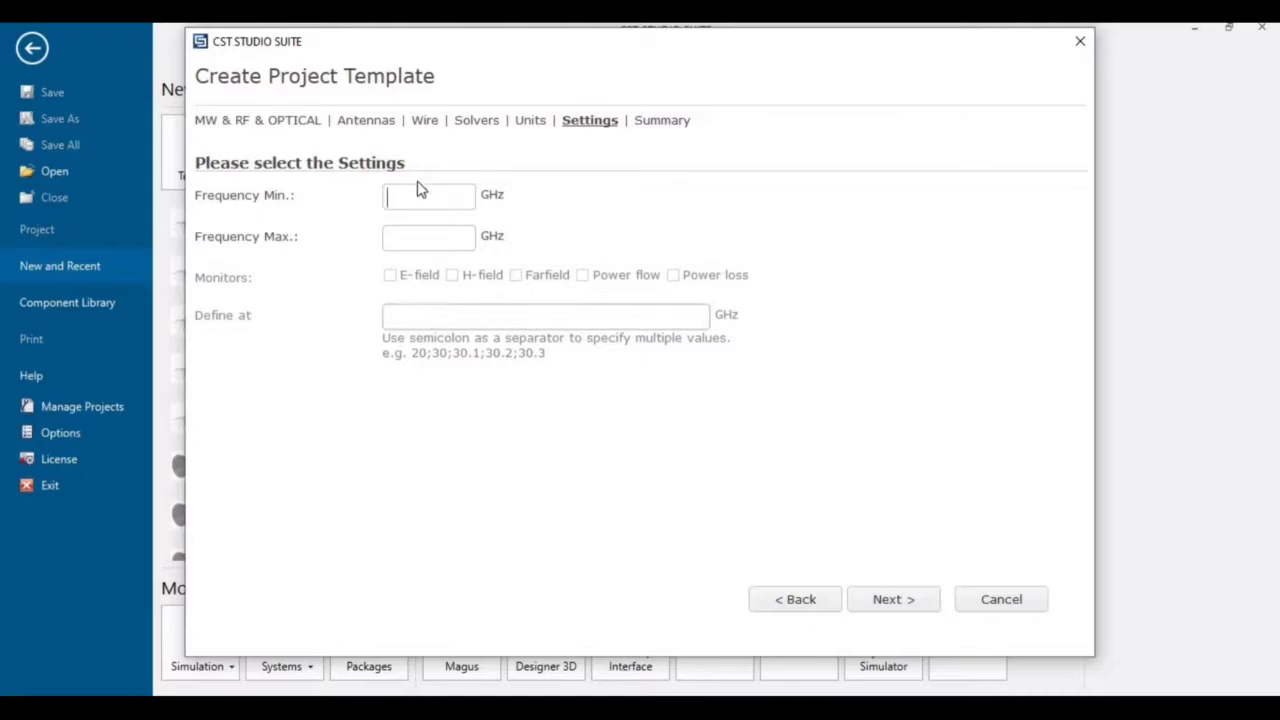
{"action": "type", "text": "2"}
{"action": "left_click", "coordinate": [413, 236]}
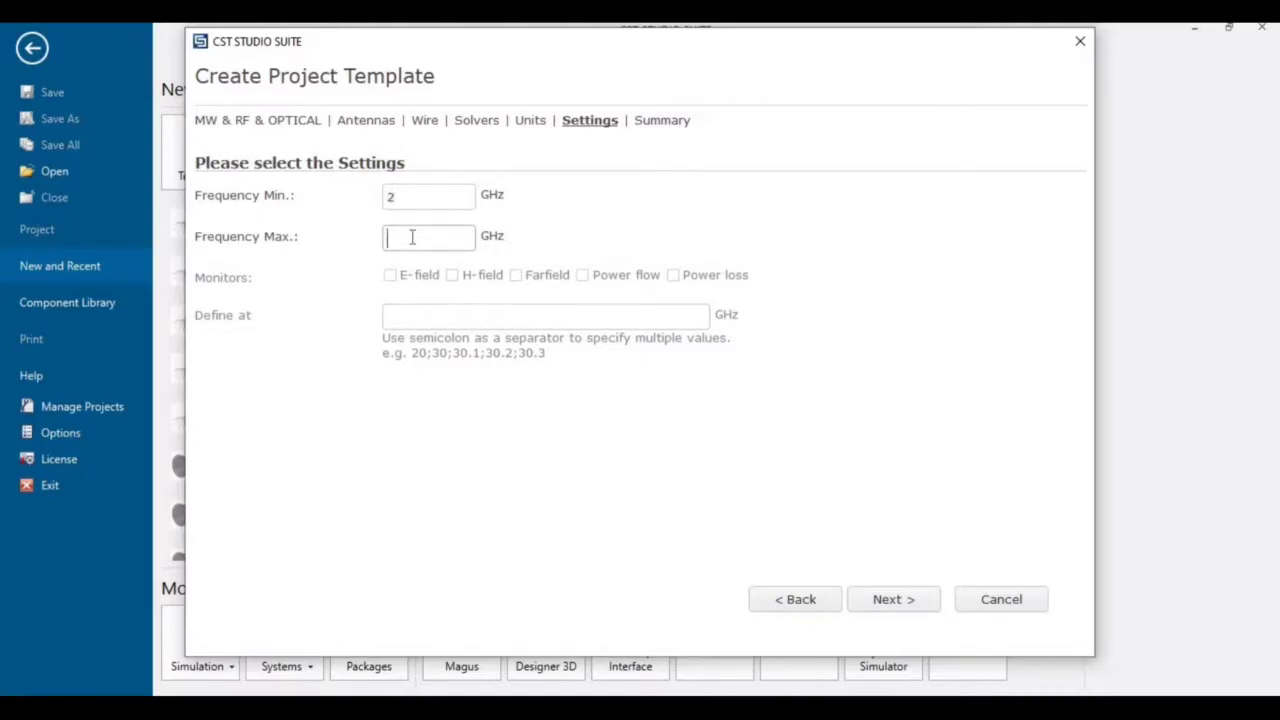
{"action": "type", "text": "4"}
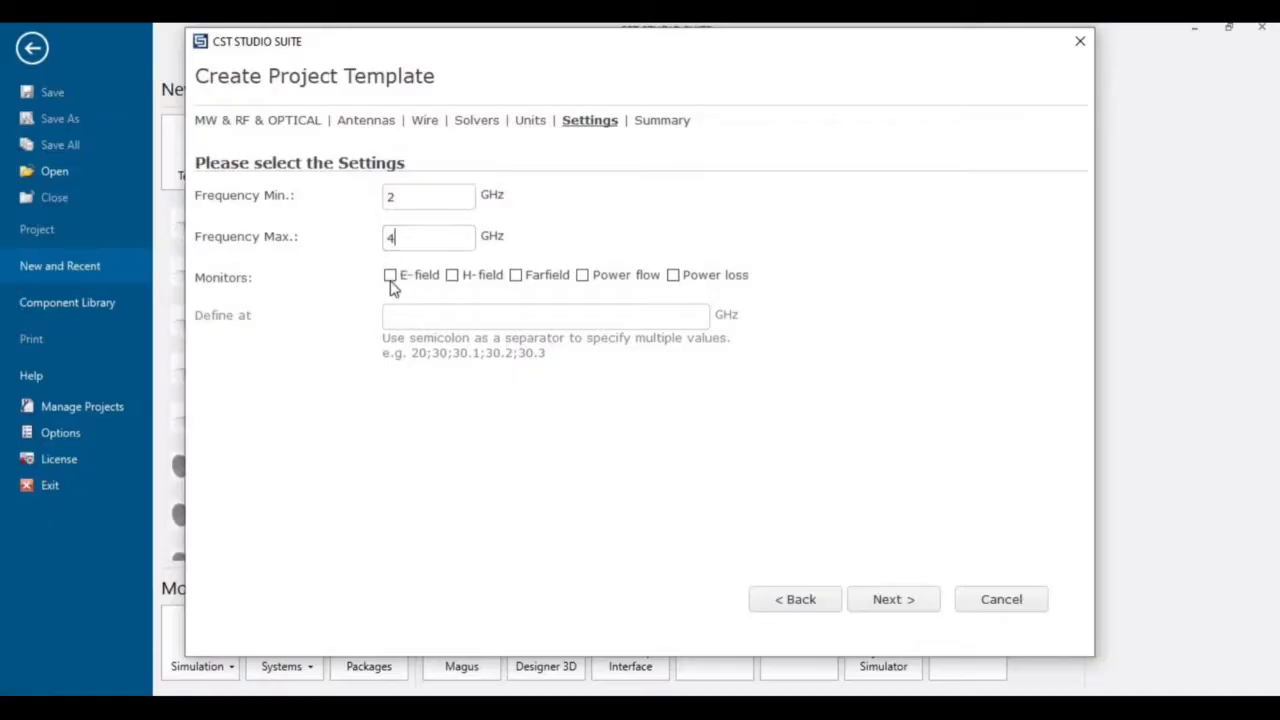
Enable E-field, H-field and Farfield monitors defined only at 3 GHz, and finish creating the project template
{"action": "left_click", "coordinate": [390, 275]}
{"action": "left_click", "coordinate": [452, 276]}
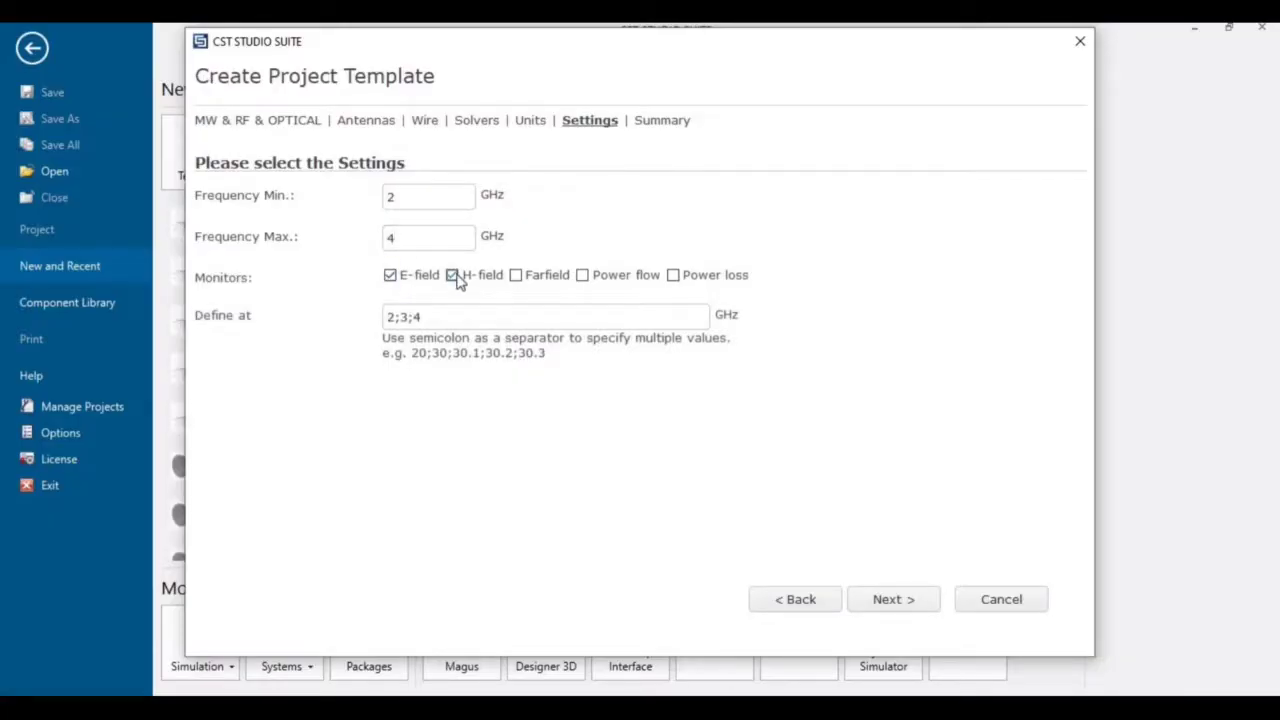
{"action": "left_click", "coordinate": [516, 276]}
{"action": "left_click", "coordinate": [441, 318]}
{"action": "key", "text": "BackSpace"}
{"action": "key", "text": "BackSpace"}
{"action": "key", "text": "BackSpace"}
{"action": "key", "text": "BackSpace"}
{"action": "key", "text": "BackSpace"}
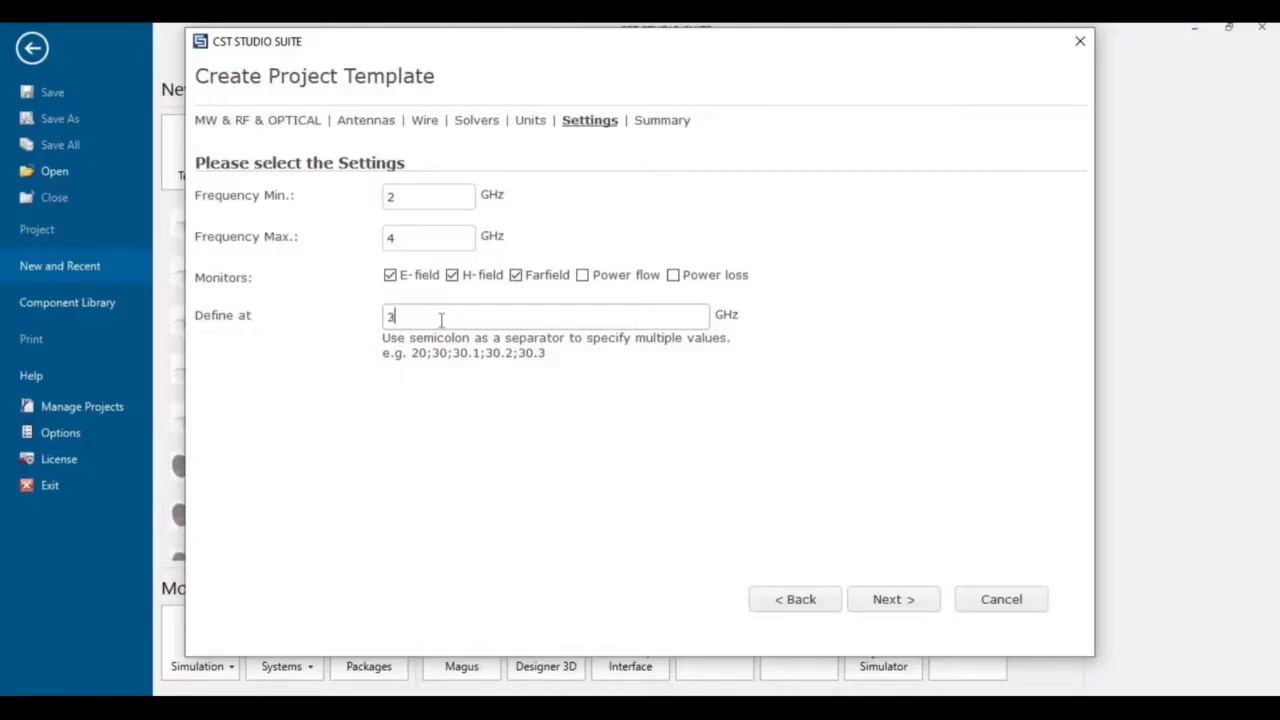
{"action": "left_click", "coordinate": [896, 601]}
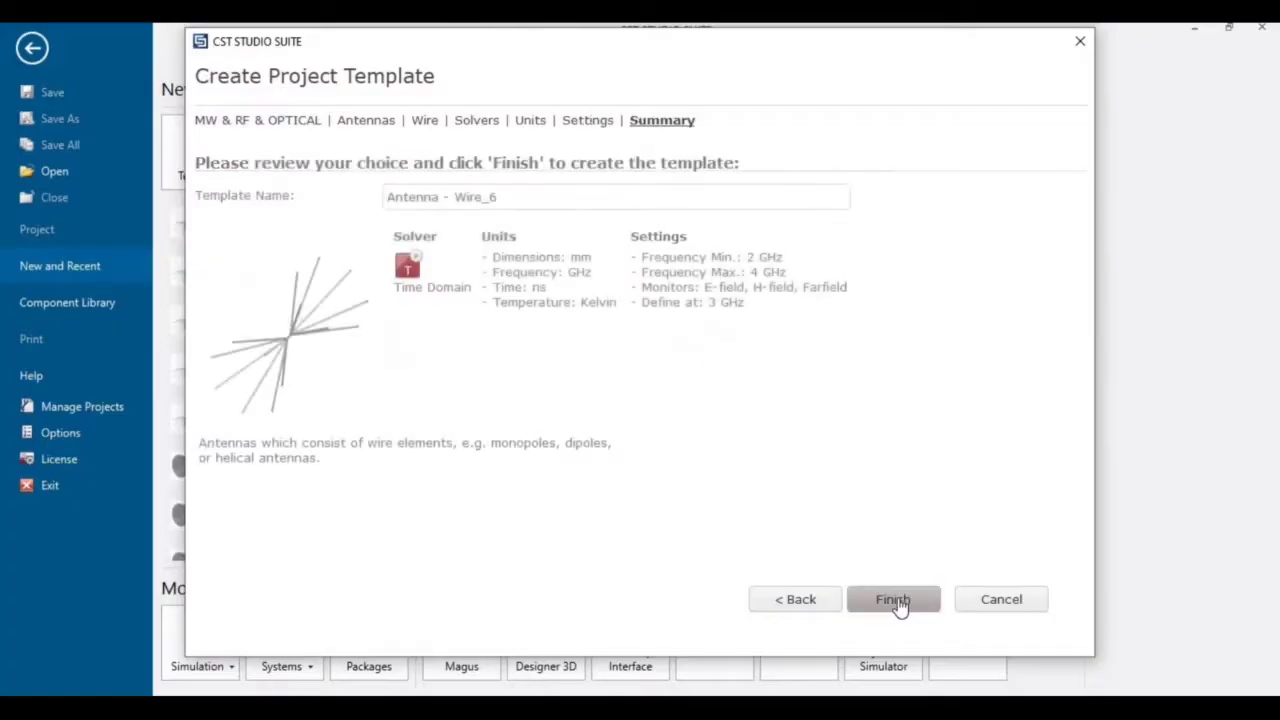
{"action": "left_click", "coordinate": [896, 601]}
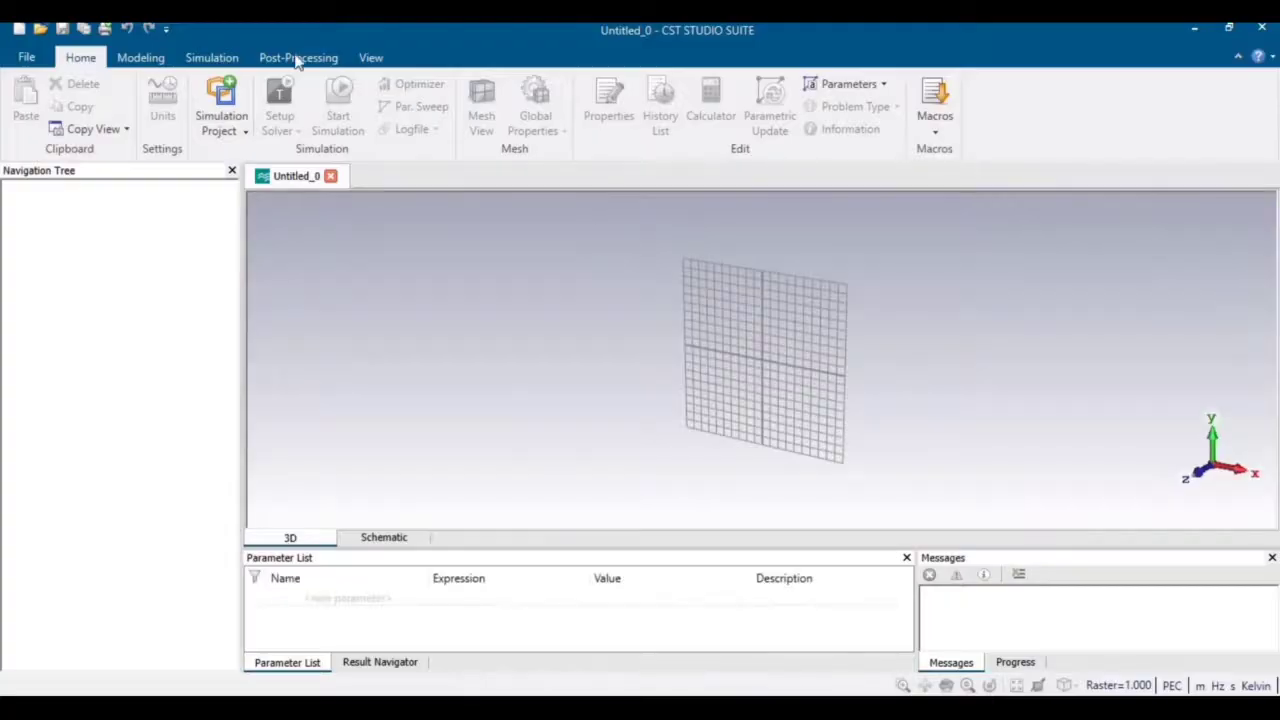
Hide the working plane grid in the 3D view
{"action": "left_click", "coordinate": [370, 57]}
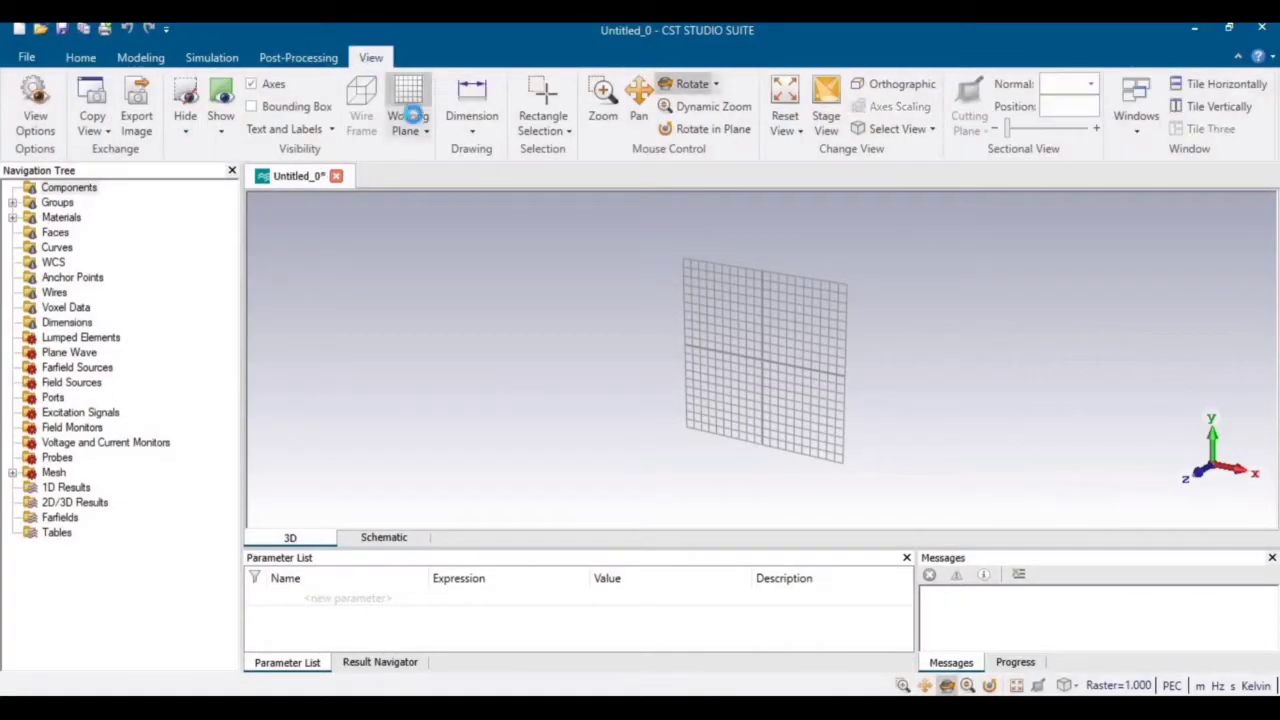
{"action": "left_click", "coordinate": [412, 116]}
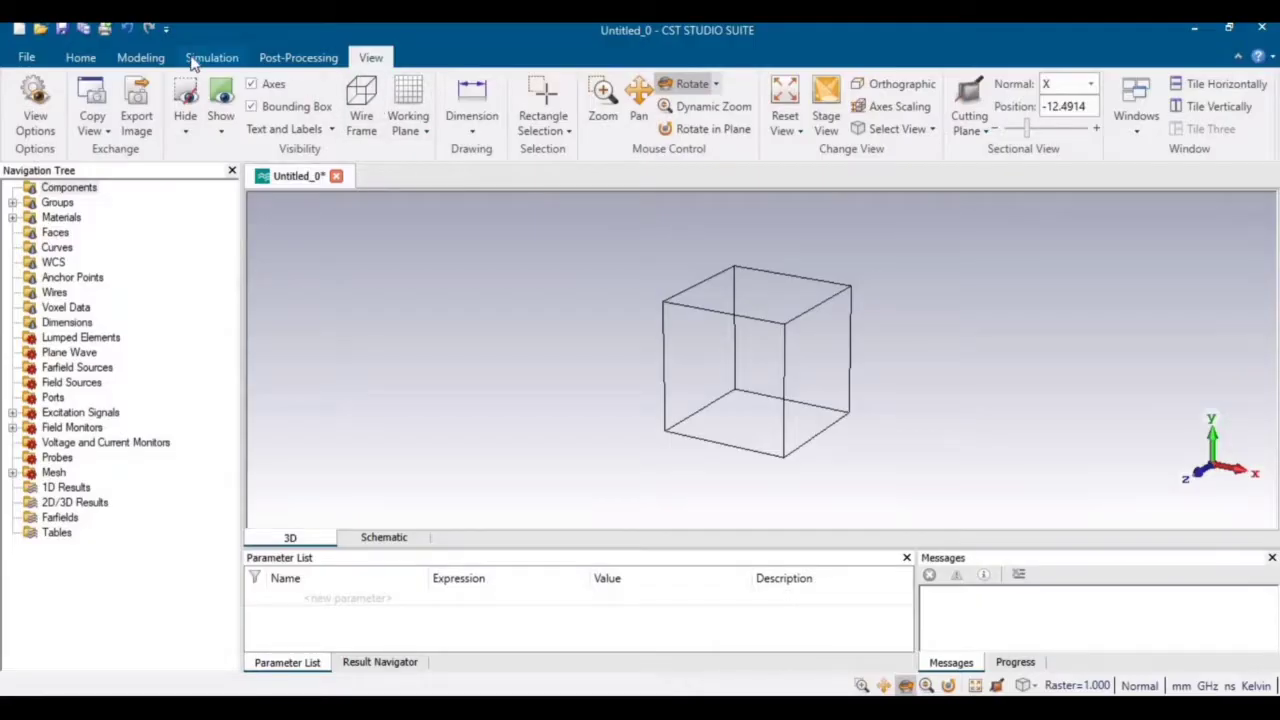
Start a new cylinder by numeric entry and name it "loop", keeping its Z orientation
{"action": "left_click", "coordinate": [160, 60]}
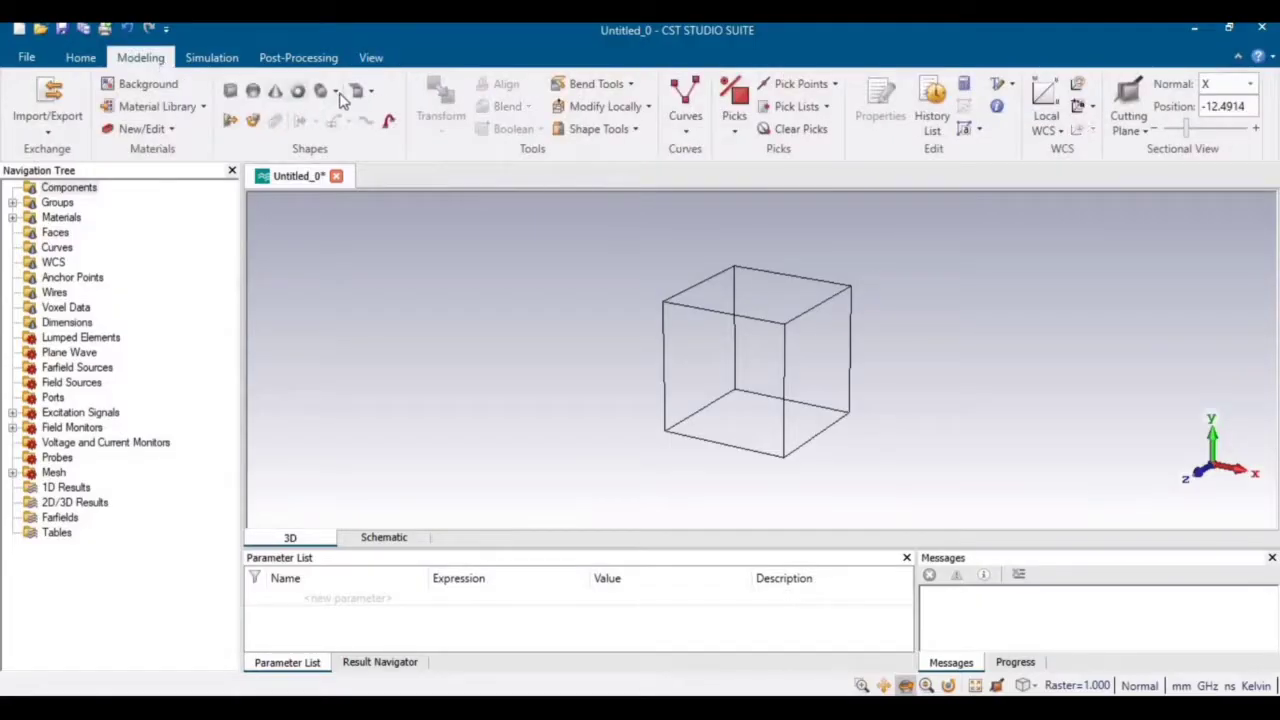
{"action": "left_click", "coordinate": [335, 91]}
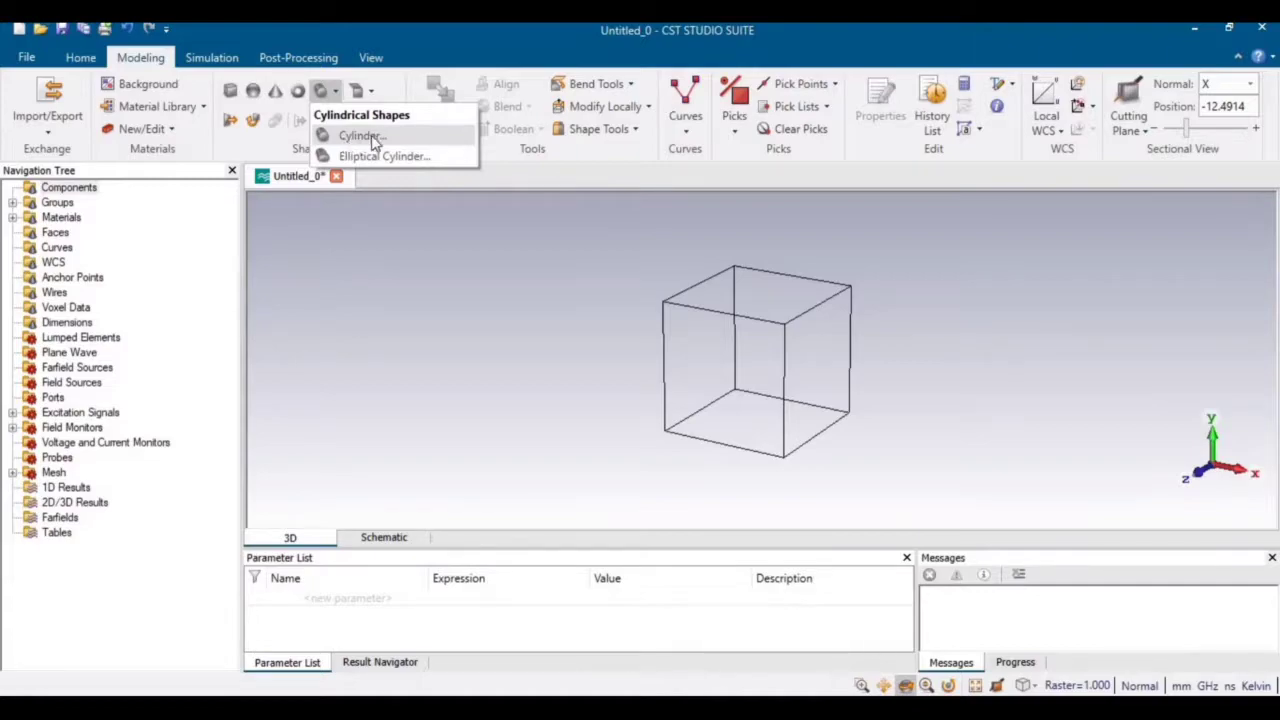
{"action": "left_click", "coordinate": [376, 137]}
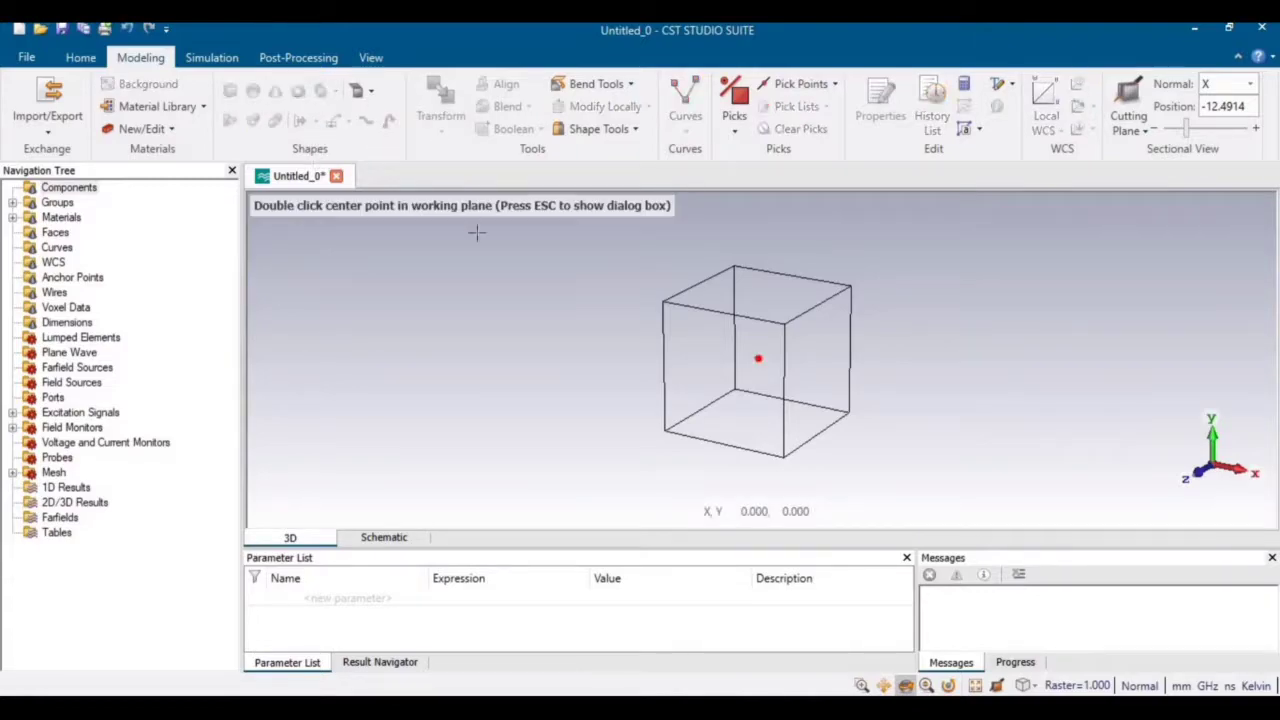
{"action": "key", "text": "Escape"}
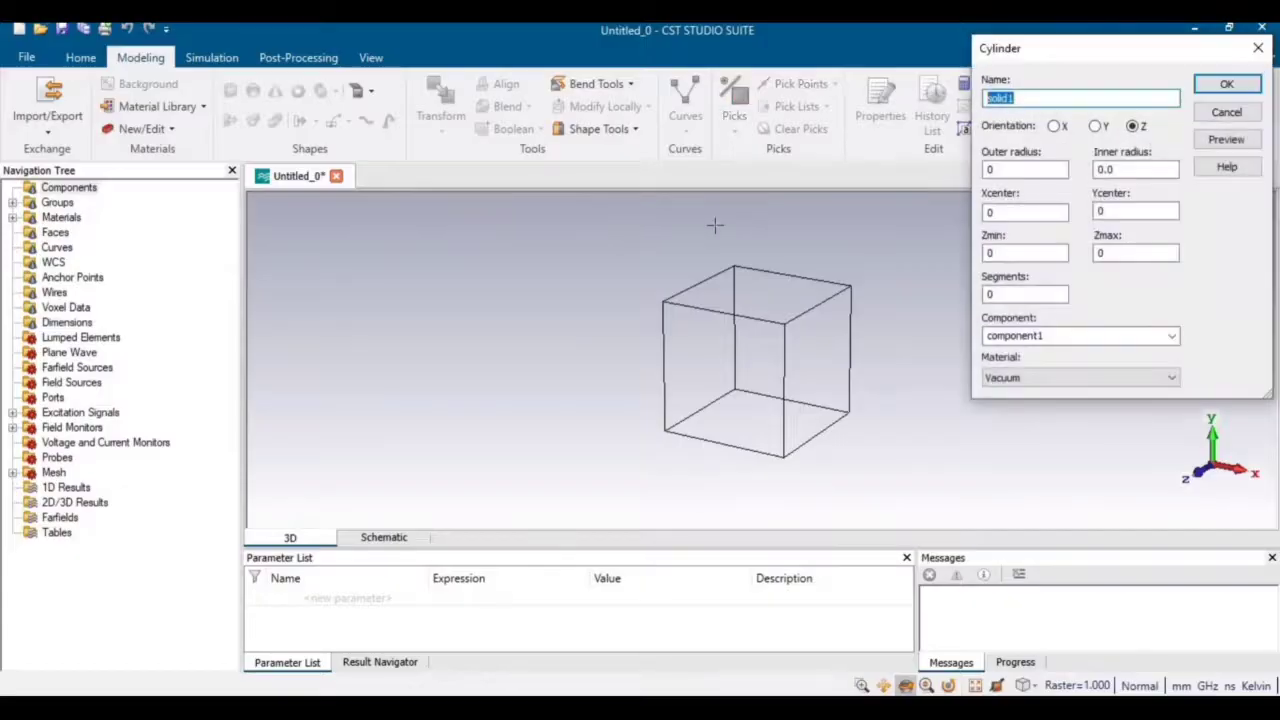
{"action": "type", "text": "loop"}
Consult the radius calculation in the Notepad notes and set the loop cylinder's inner radius to 15.92 and outer radius to 16.92
{"action": "left_click", "coordinate": [1054, 168]}
{"action": "key", "text": "ctrl+a"}
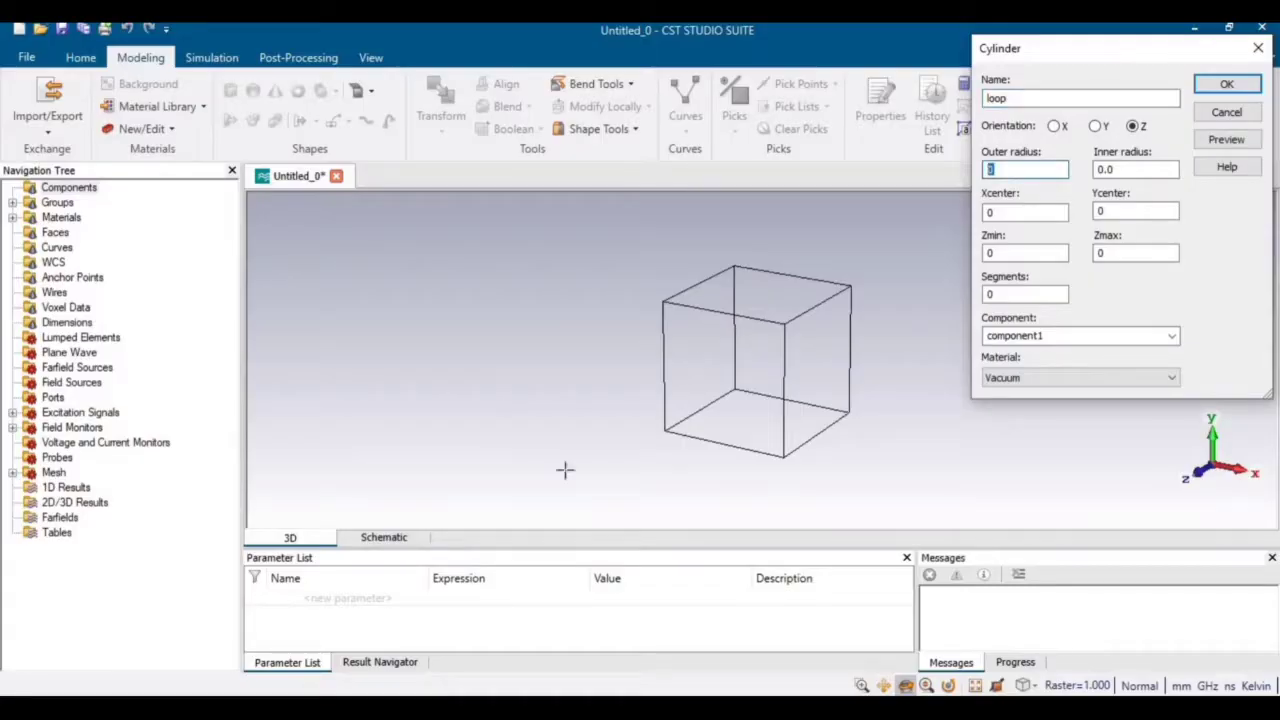
{"action": "key", "text": "alt+Tab"}
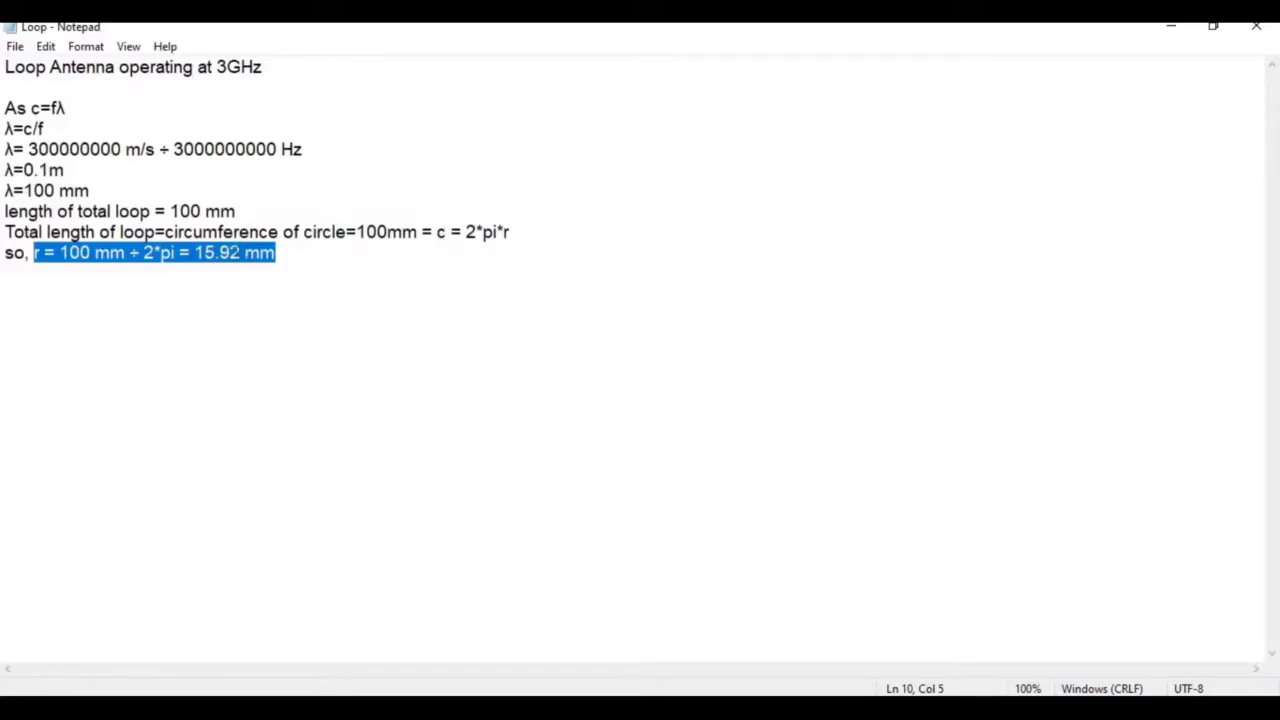
{"action": "key", "text": "alt+Tab"}
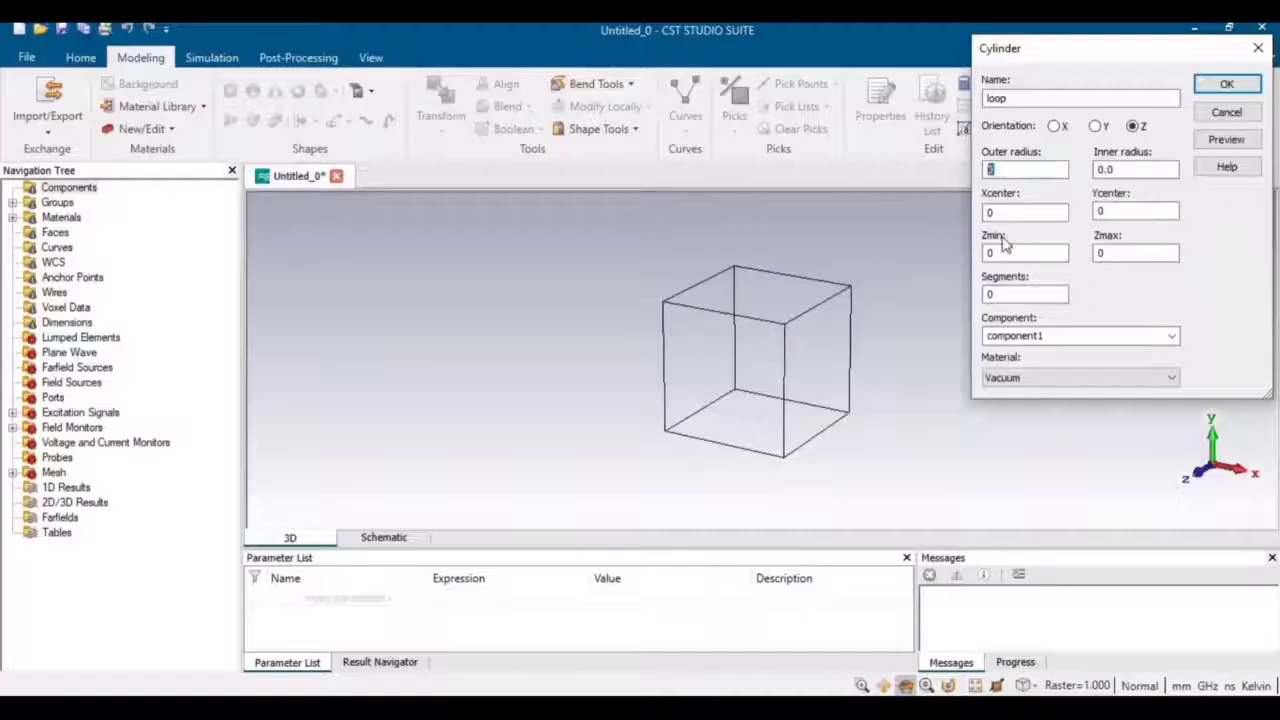
{"action": "type", "text": "1"}
{"action": "key", "text": "Tab"}
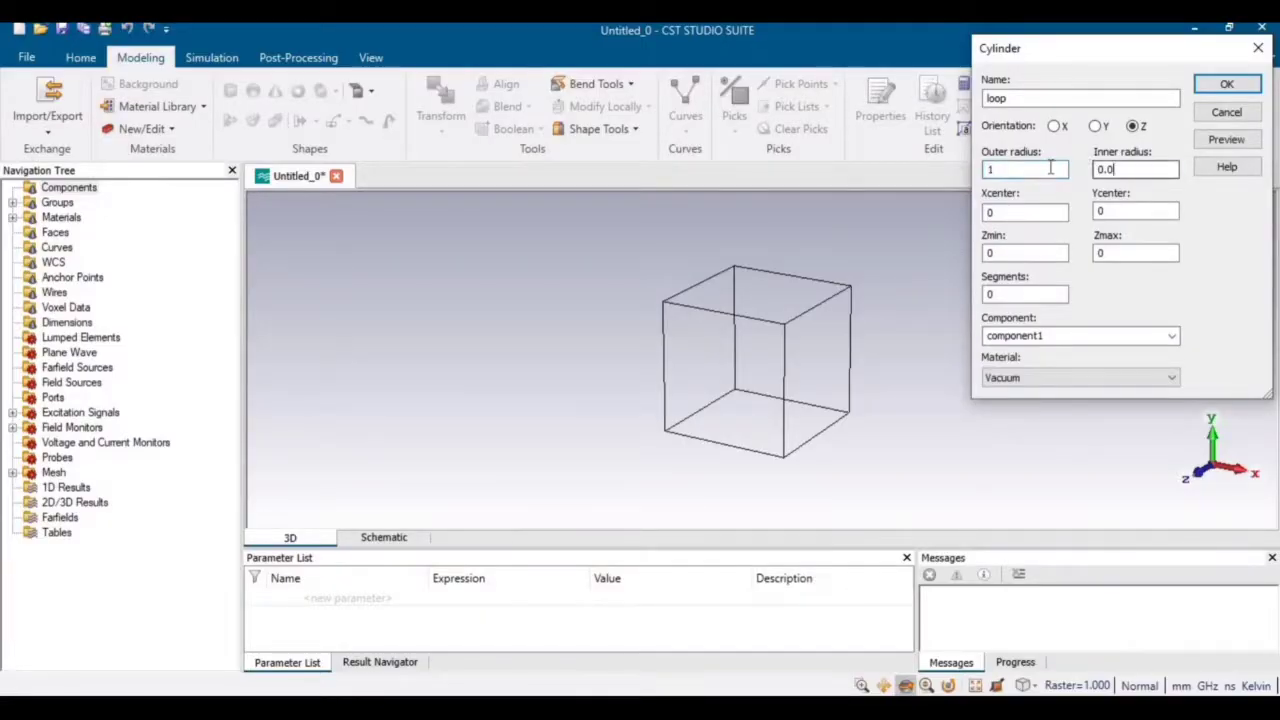
{"action": "type", "text": "15"}
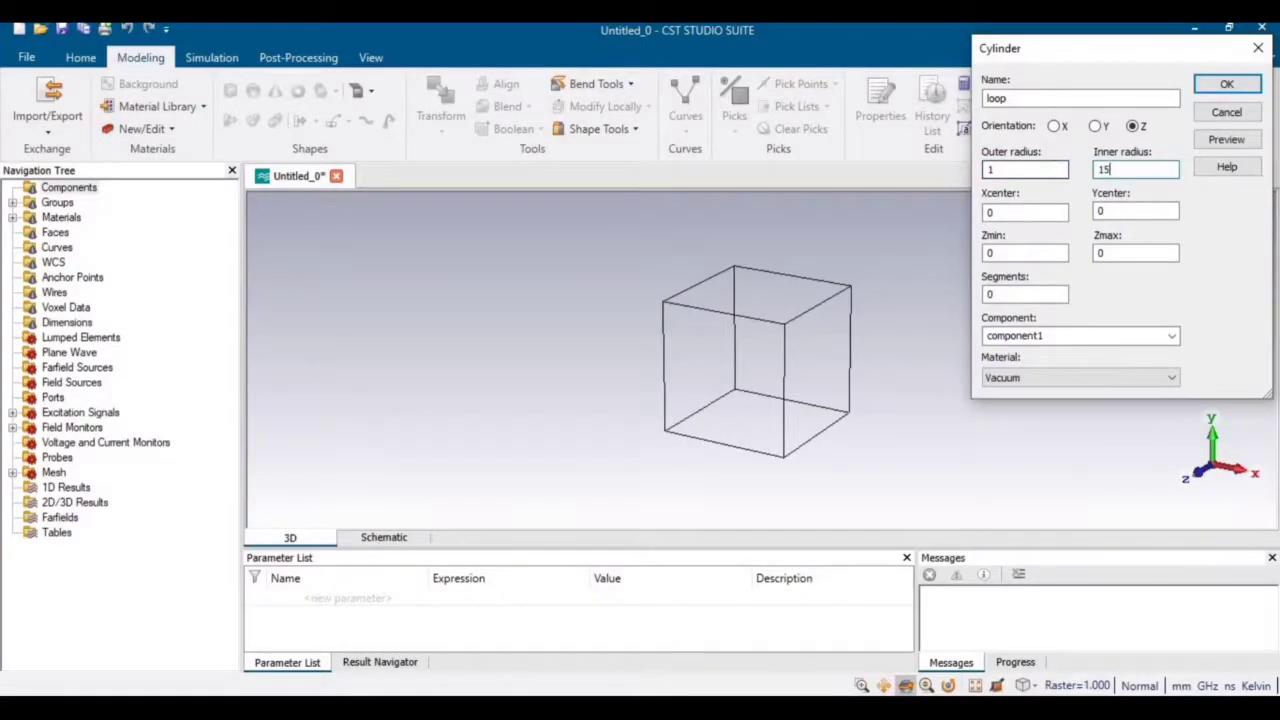
{"action": "type", "text": ".92"}
{"action": "double_click", "coordinate": [1012, 170]}
{"action": "type", "text": "16"}
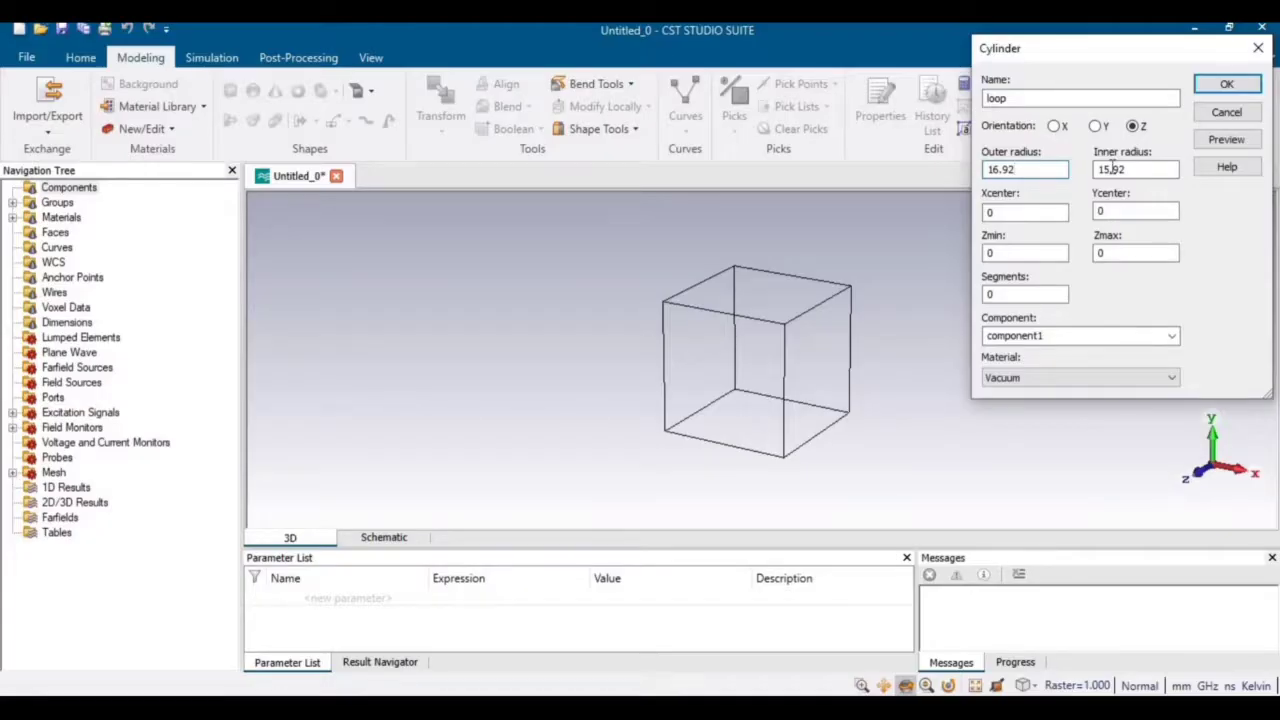
{"action": "left_click_drag", "start_coordinate": [1030, 169], "coordinate": [986, 170]}
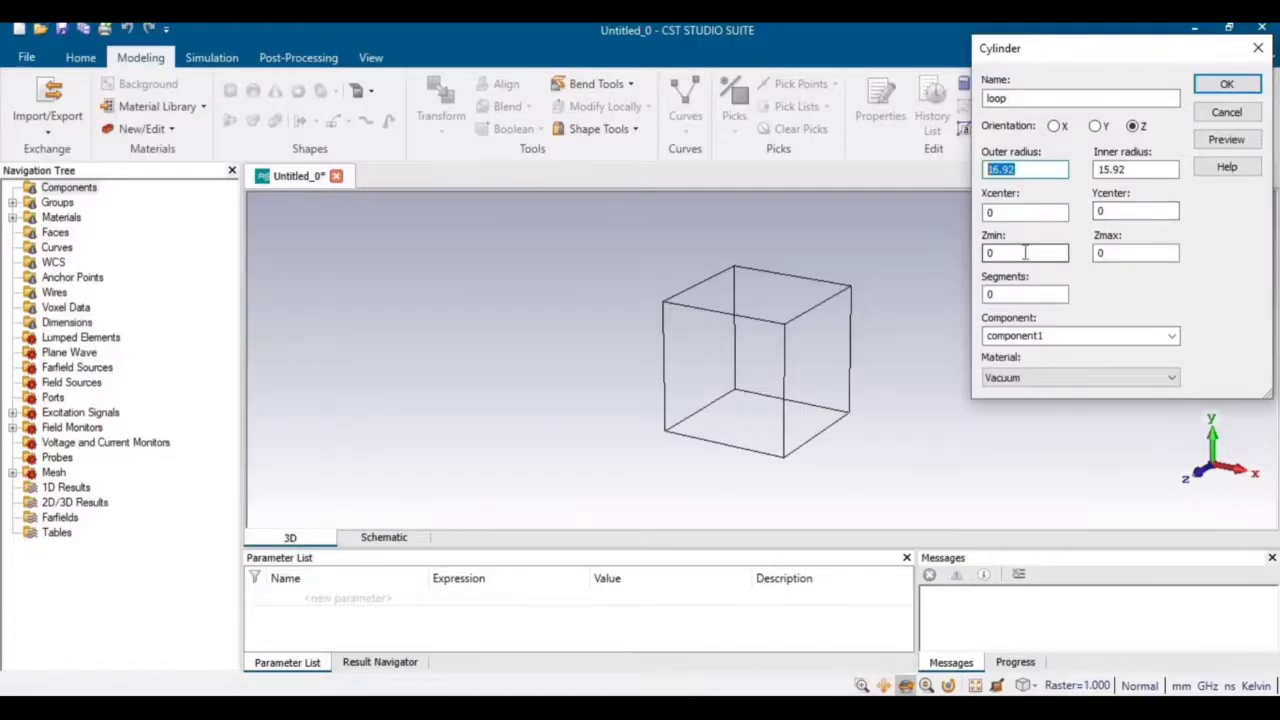
Set the loop cylinder's Zmax to 2.1 and its material to PEC, preview it and create the ring
{"action": "left_click", "coordinate": [1104, 253]}
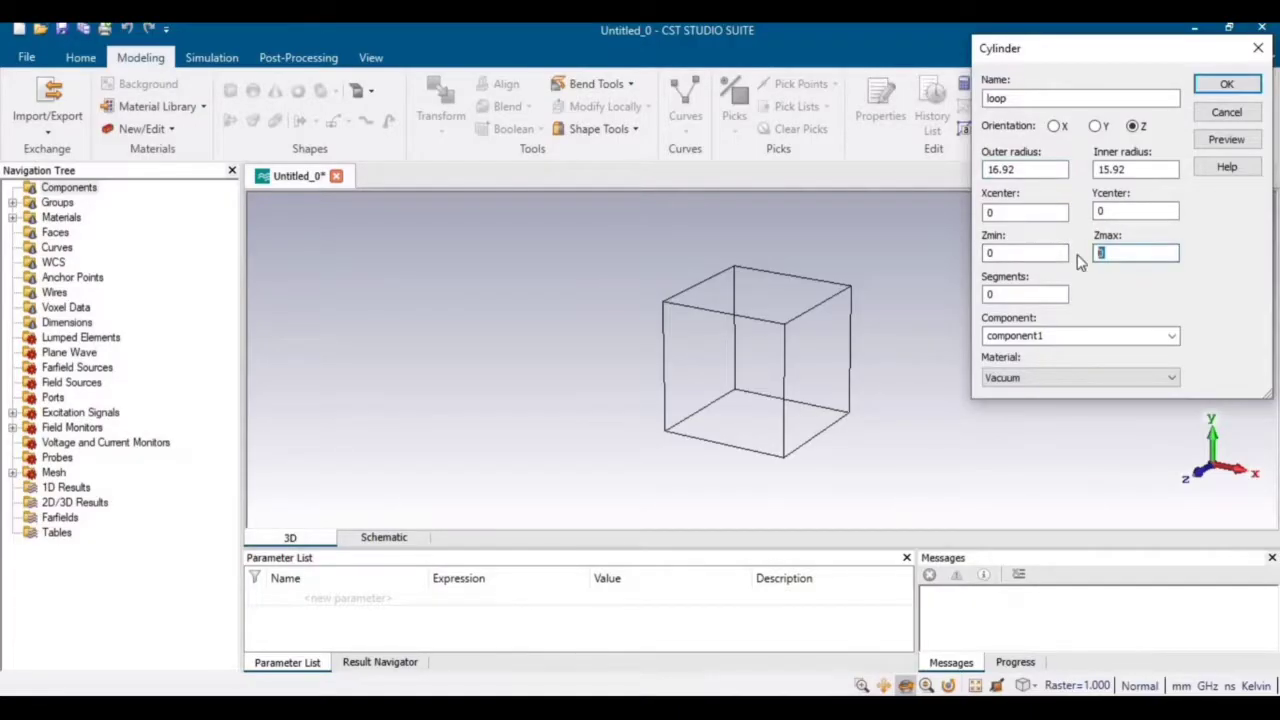
{"action": "type", "text": "2.1"}
{"action": "left_click", "coordinate": [1032, 378]}
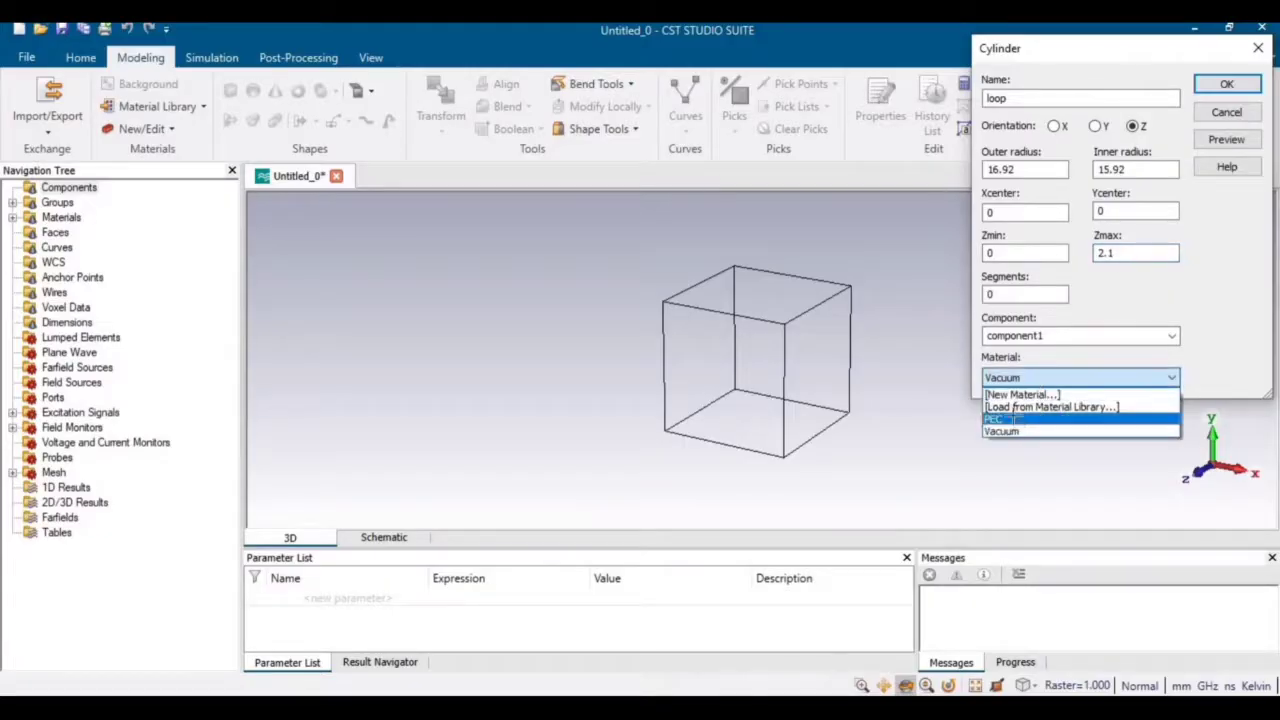
{"action": "left_click", "coordinate": [1011, 419]}
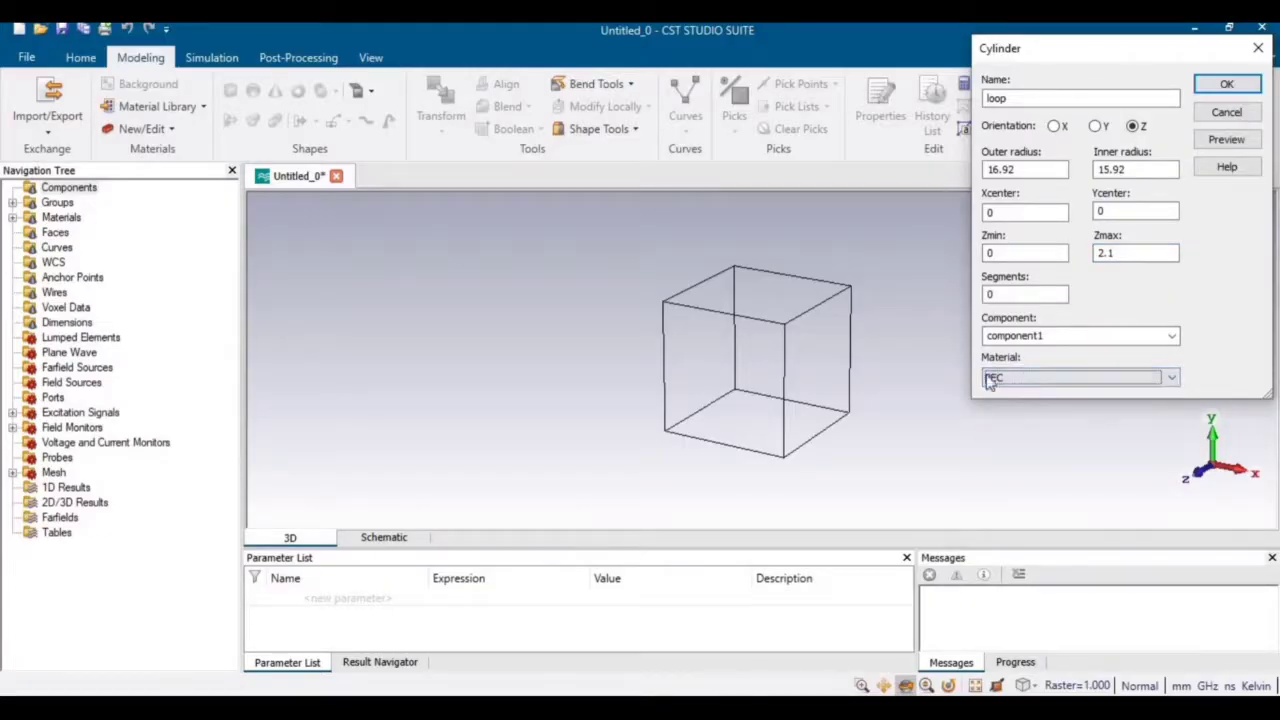
{"action": "left_click", "coordinate": [1227, 140]}
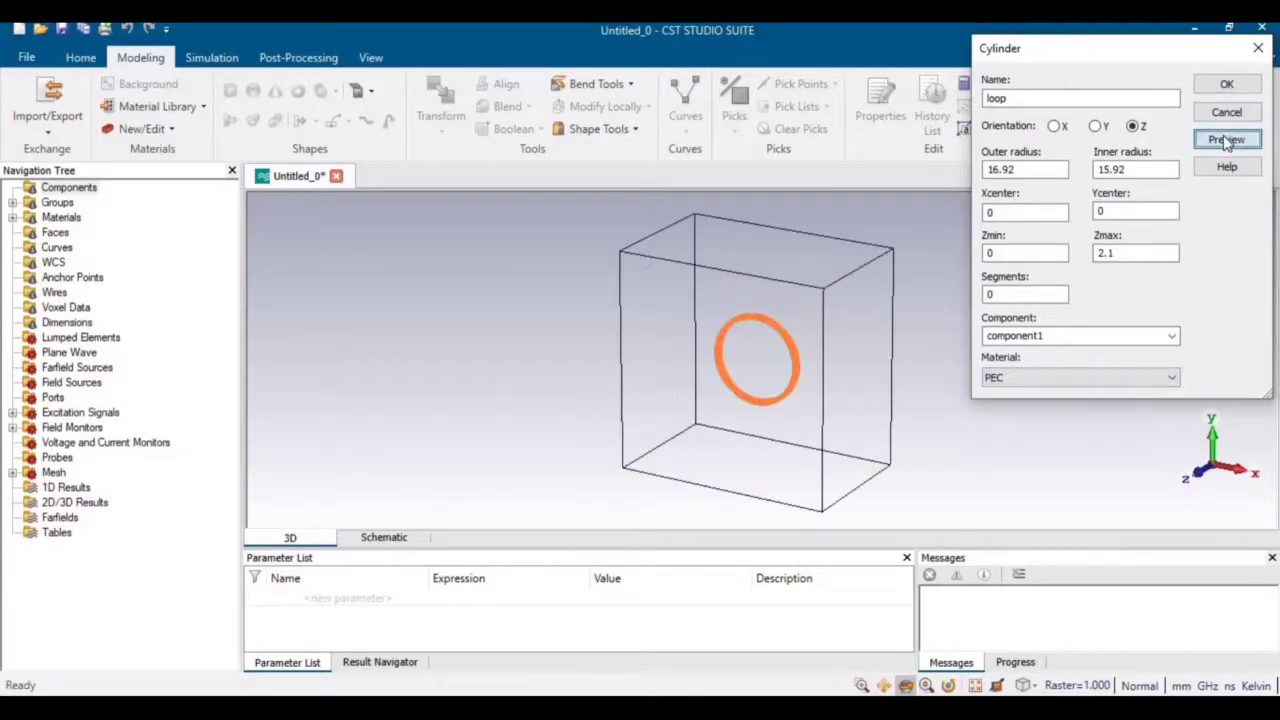
{"action": "left_click", "coordinate": [1227, 85]}
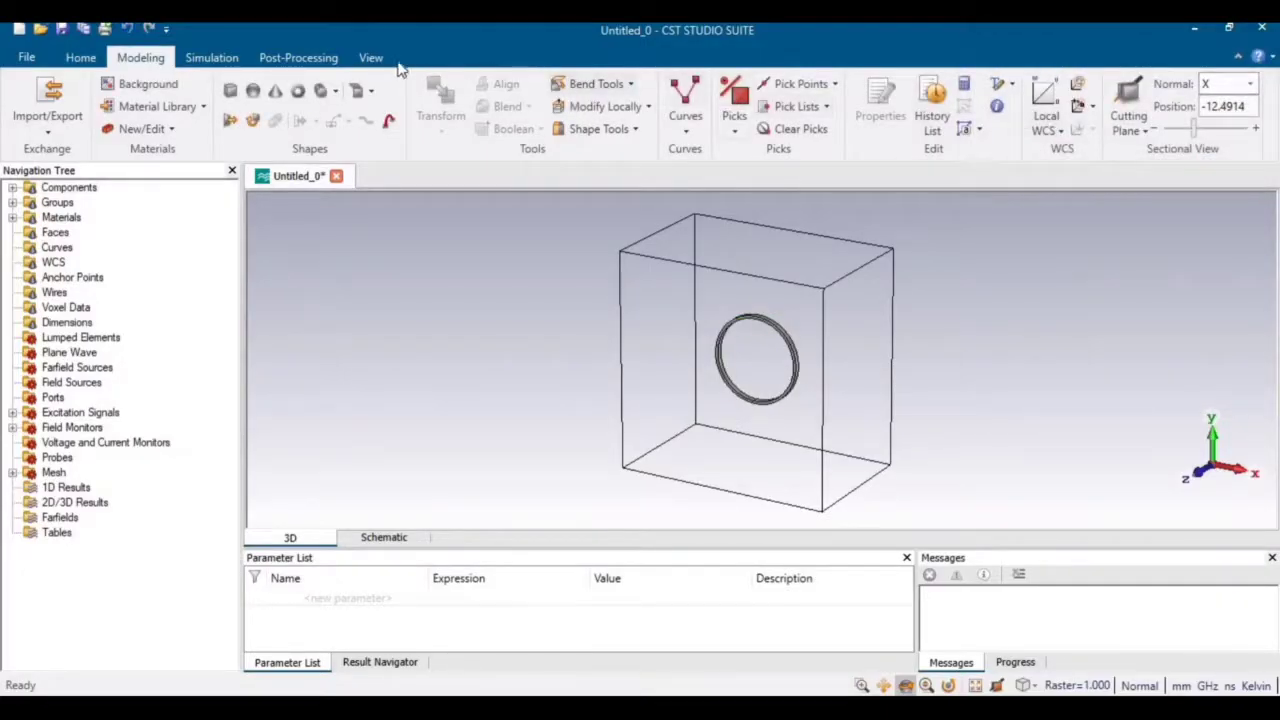
Start a new brick named "cut" by numeric entry, with Xmin -1 and Xmax 1
{"action": "left_click", "coordinate": [372, 58]}
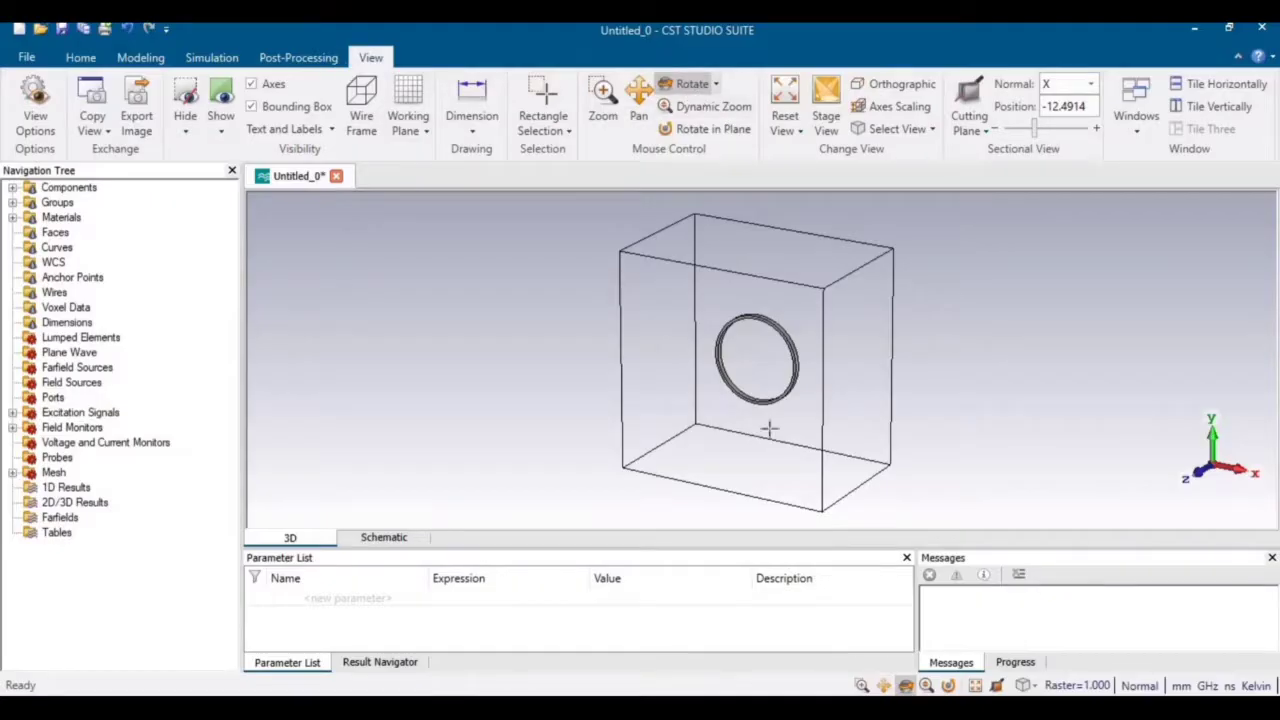
{"action": "left_click_drag", "start_coordinate": [769, 429], "coordinate": [712, 665]}
{"action": "left_click", "coordinate": [706, 106]}
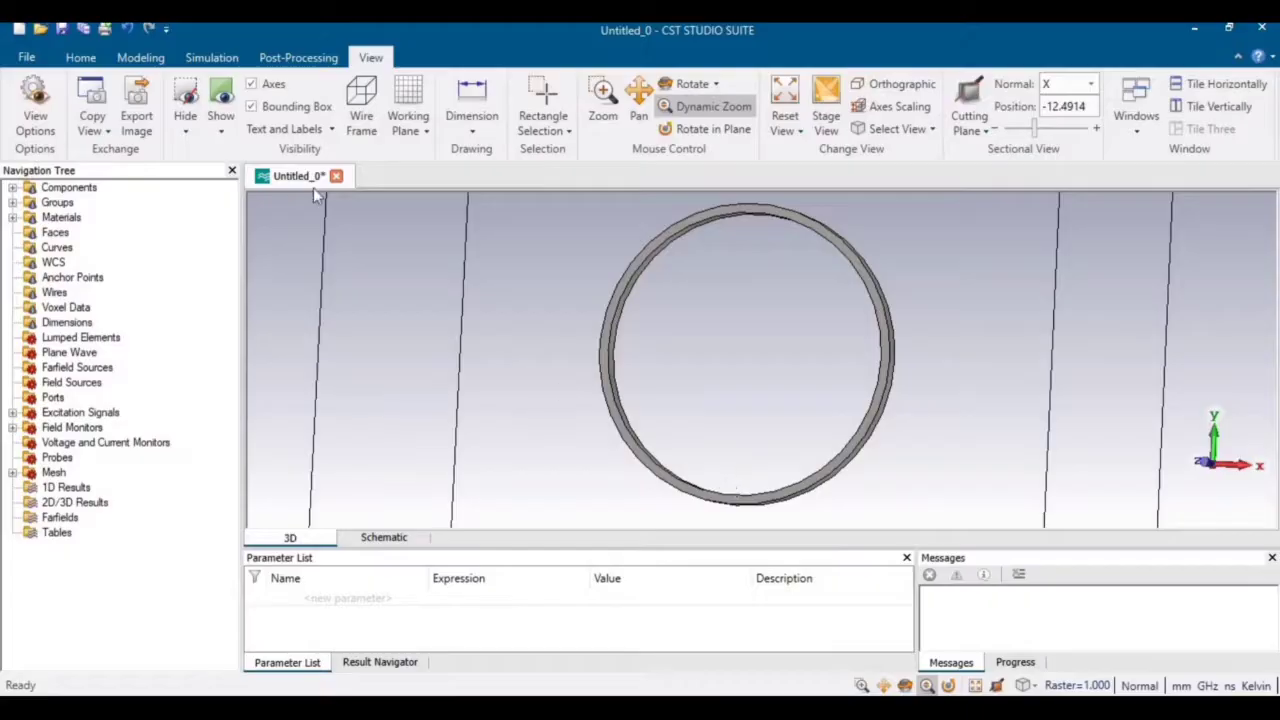
{"action": "left_click", "coordinate": [148, 58]}
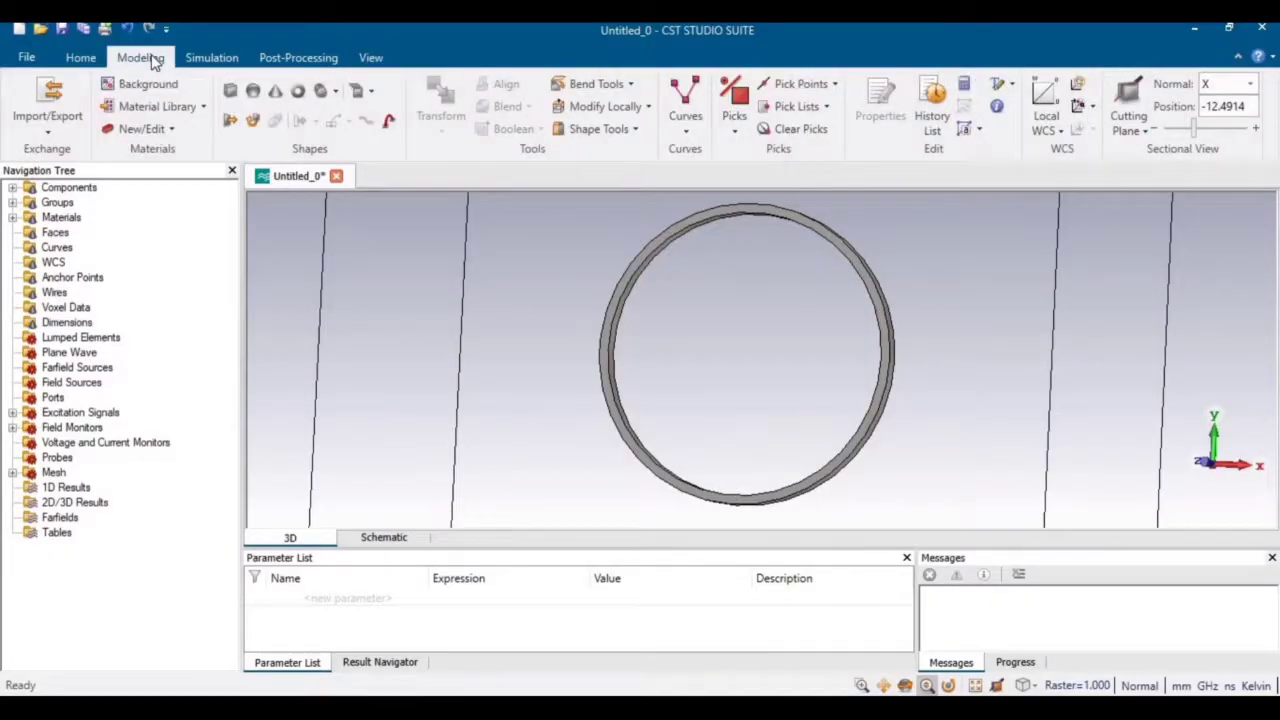
{"action": "left_click", "coordinate": [230, 95]}
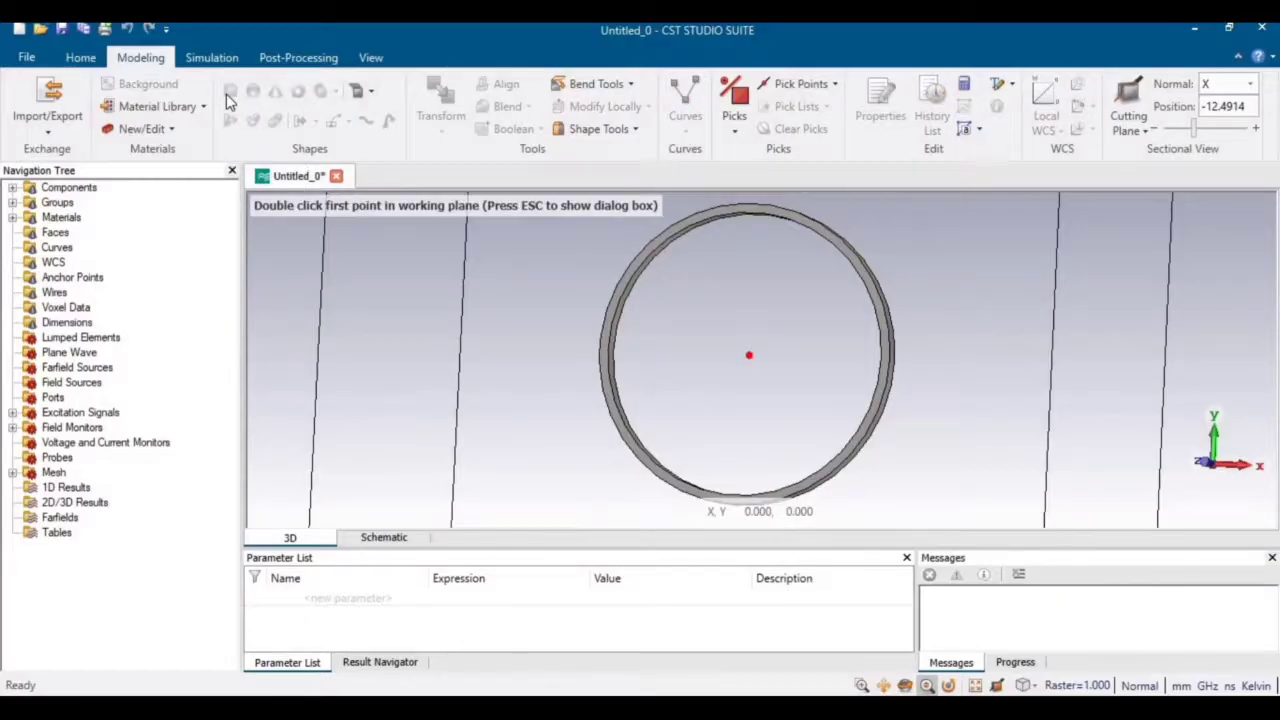
{"action": "key", "text": "Escape"}
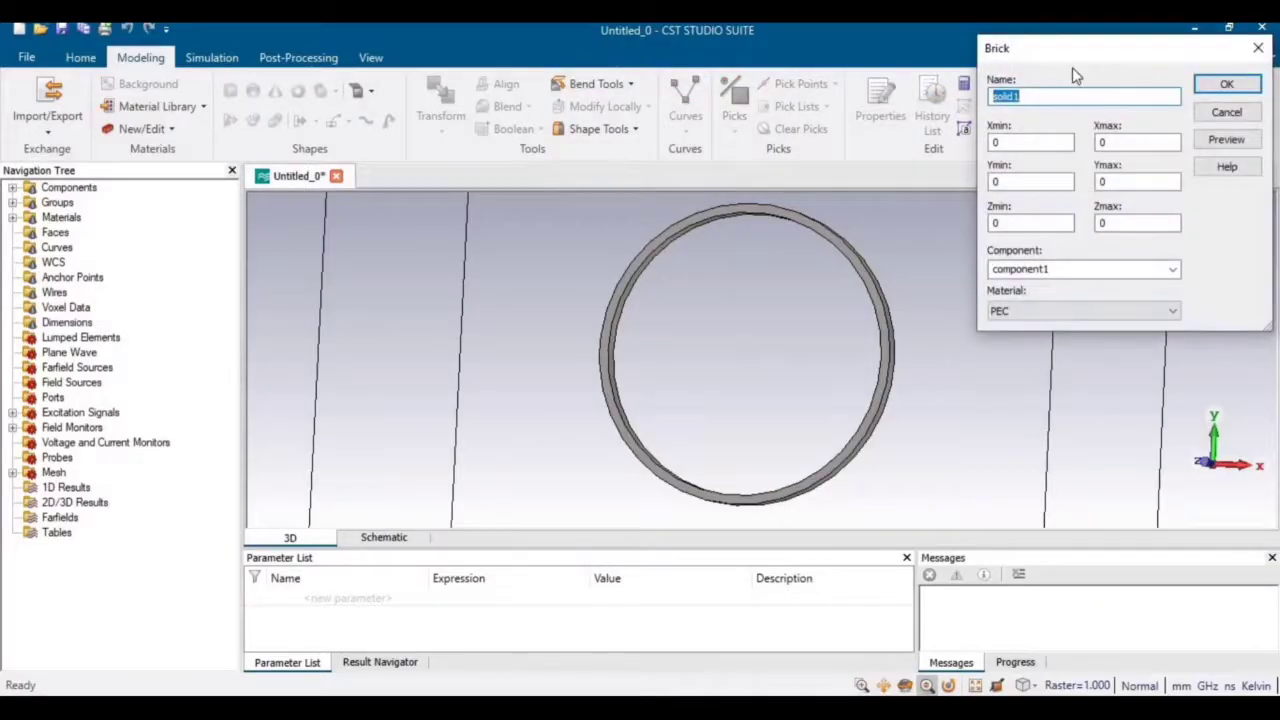
{"action": "type", "text": "cut"}
{"action": "left_click", "coordinate": [1028, 142]}
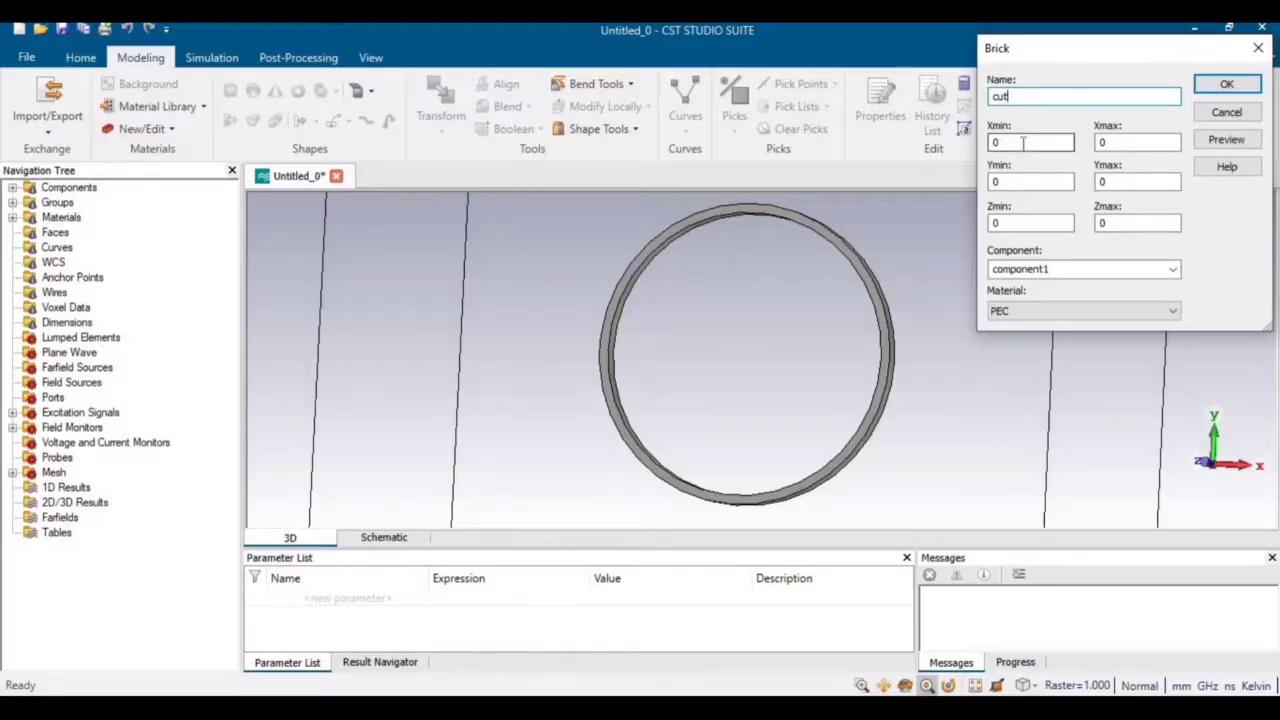
{"action": "type", "text": "-1"}
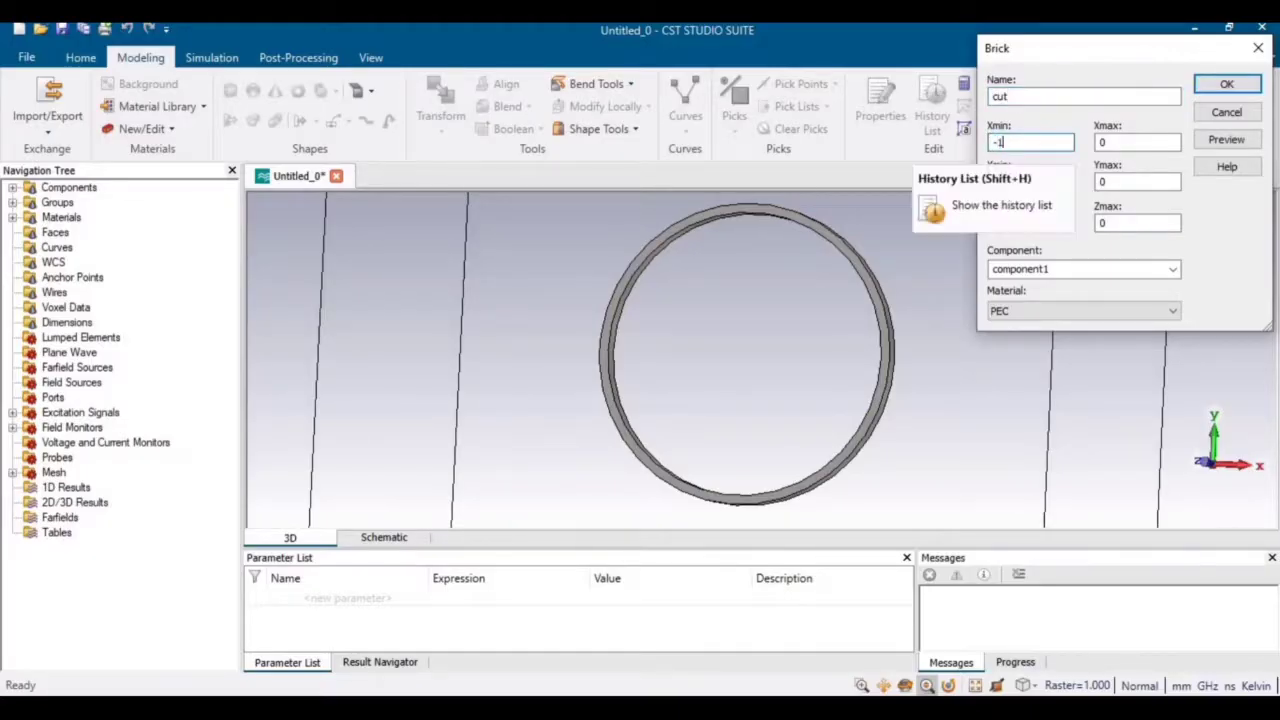
{"action": "left_click", "coordinate": [1110, 142]}
{"action": "type", "text": "1"}
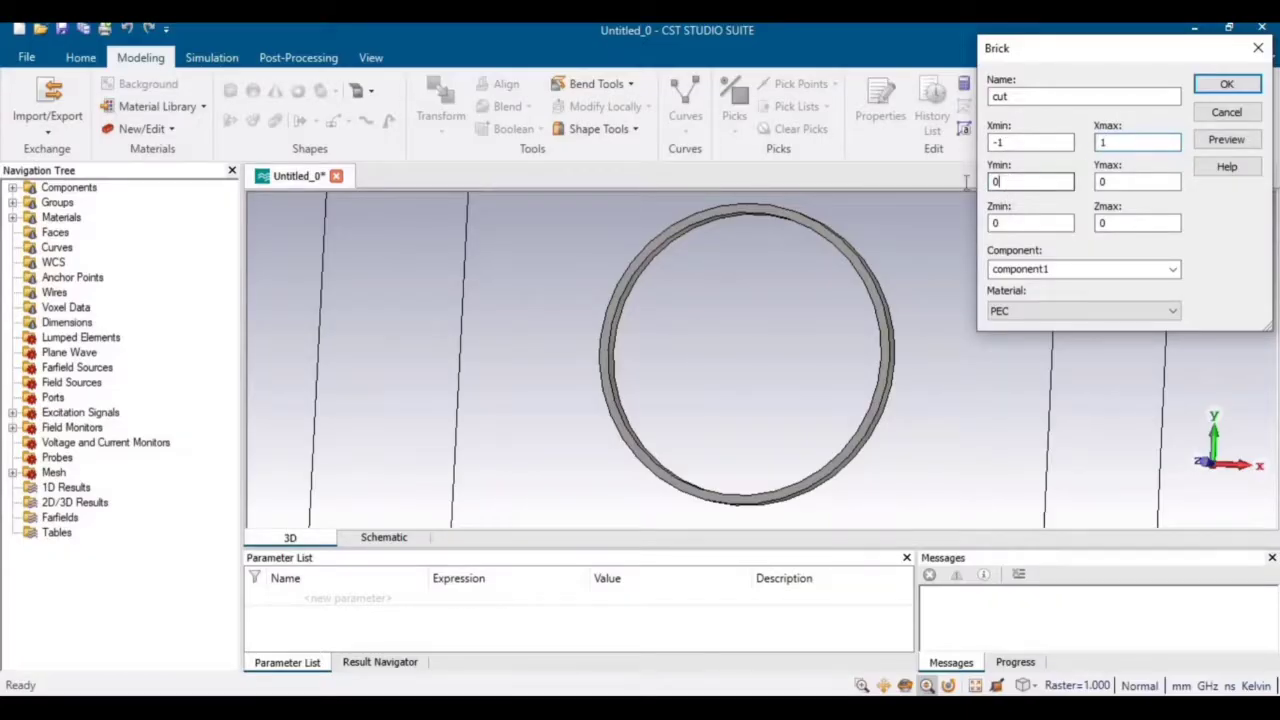
Set the cut brick's Ymin to -16.92 and copy the same value into Ymax
{"action": "double_click", "coordinate": [1000, 182]}
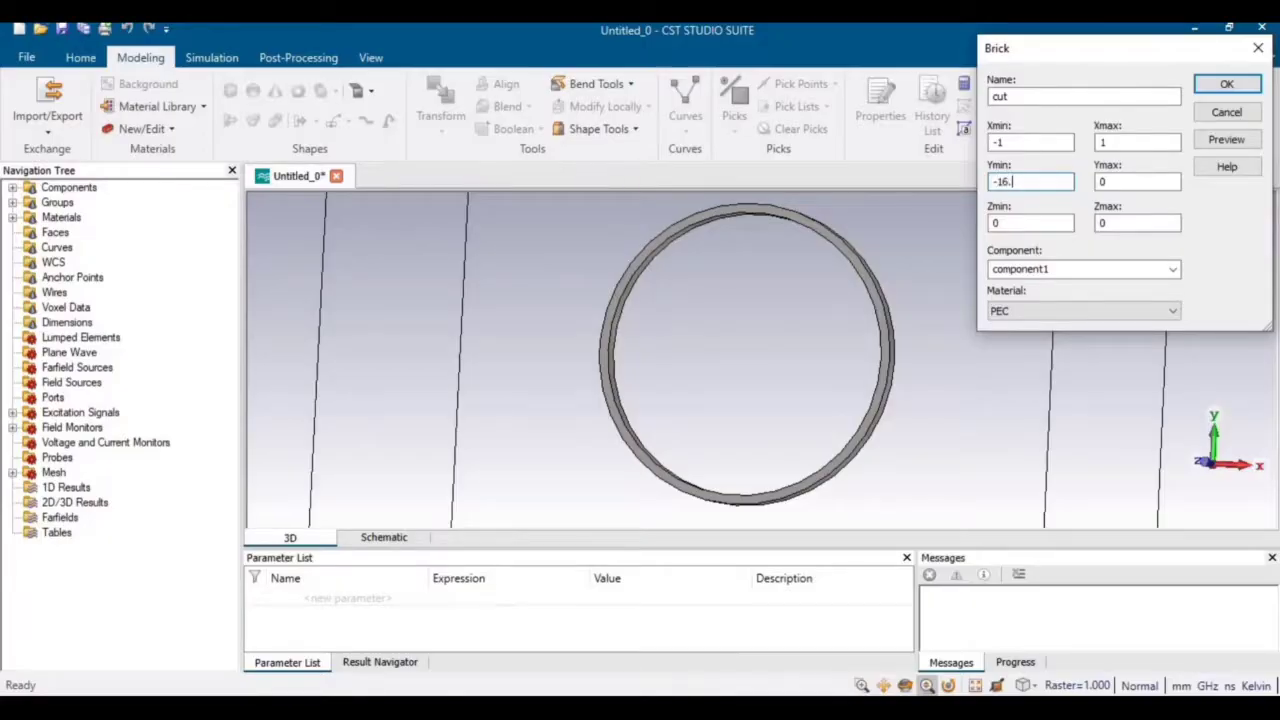
{"action": "type", "text": "2"}
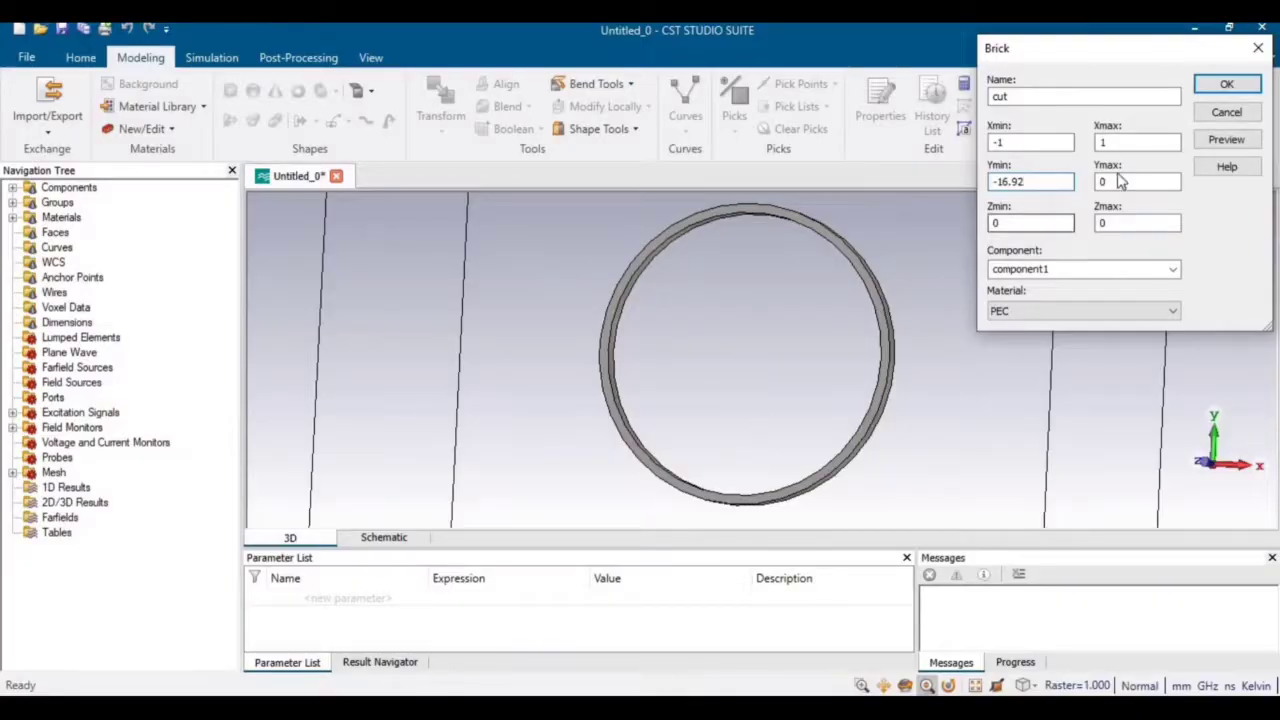
{"action": "left_click_drag", "start_coordinate": [1034, 181], "coordinate": [937, 180]}
{"action": "key", "text": "ctrl+c"}
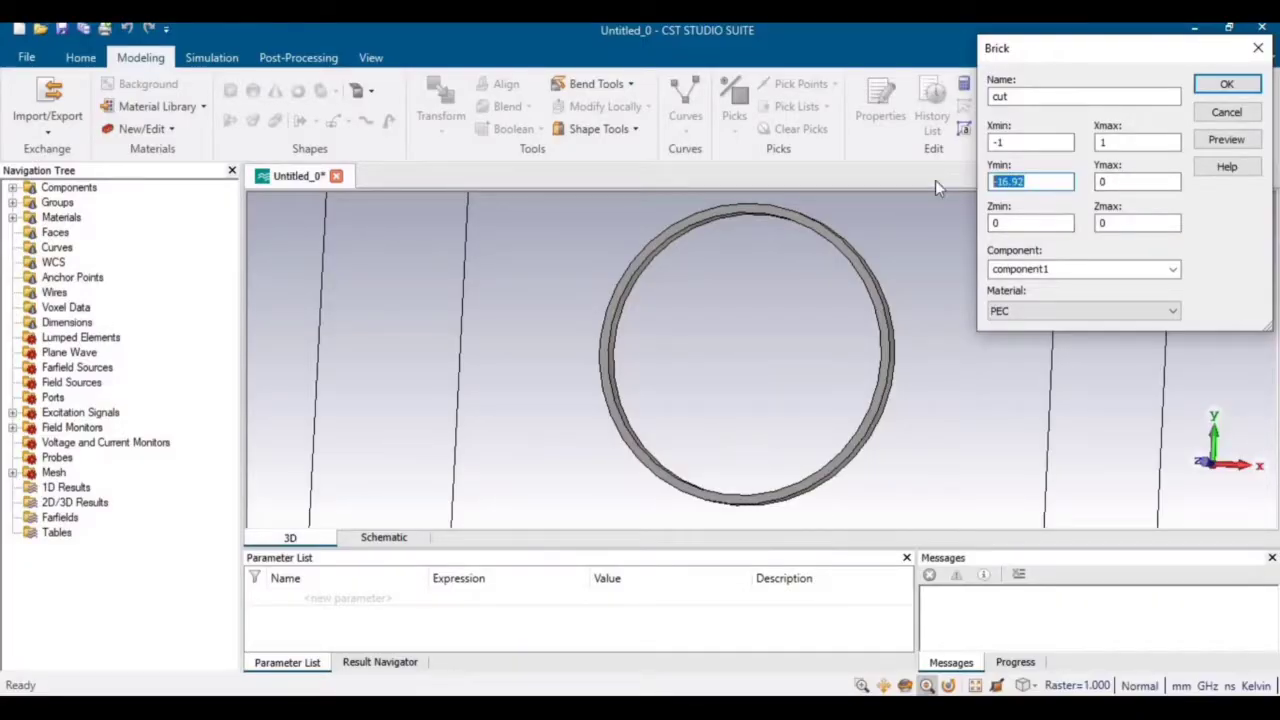
{"action": "key", "text": "Tab"}
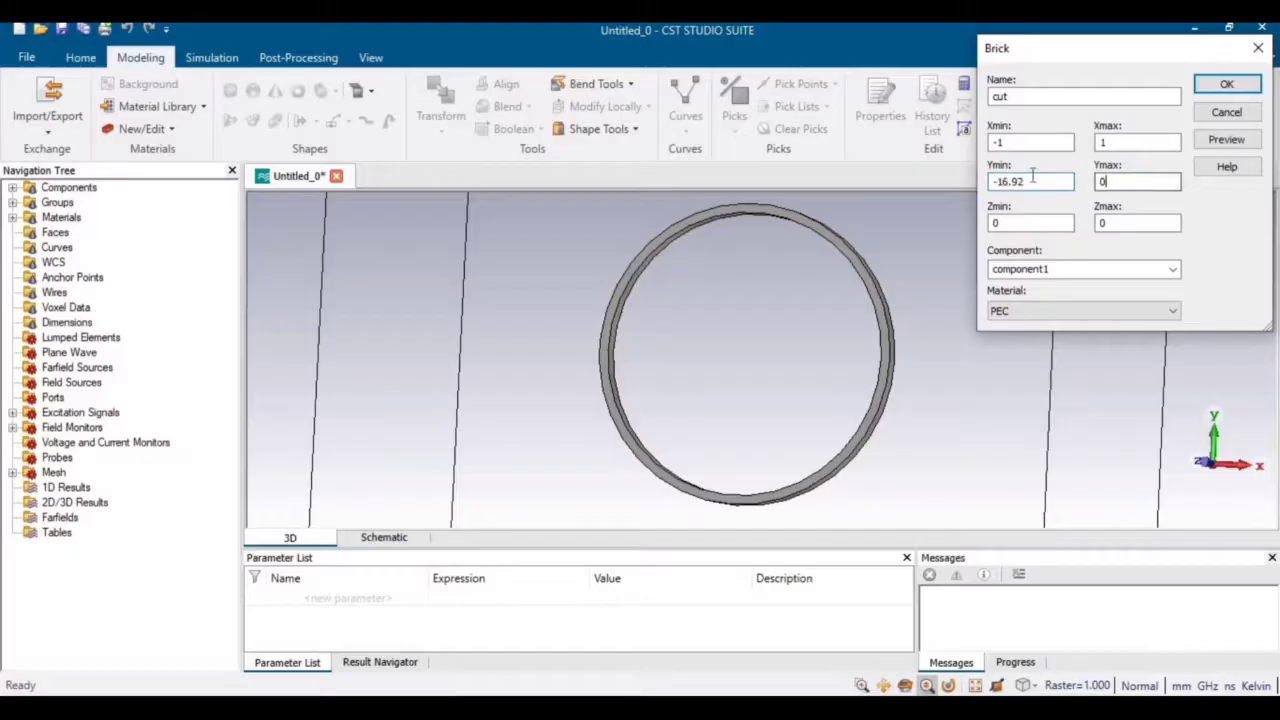
{"action": "key", "text": "ctrl+a"}
{"action": "key", "text": "ctrl+v"}
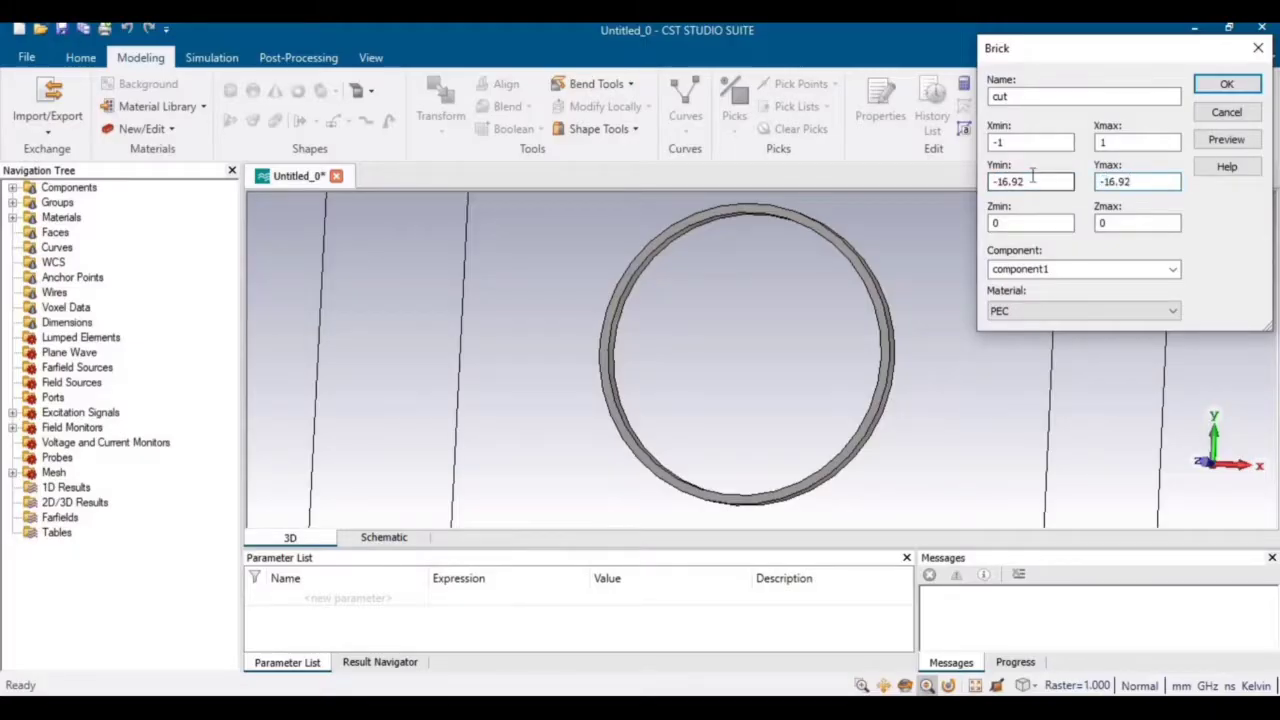
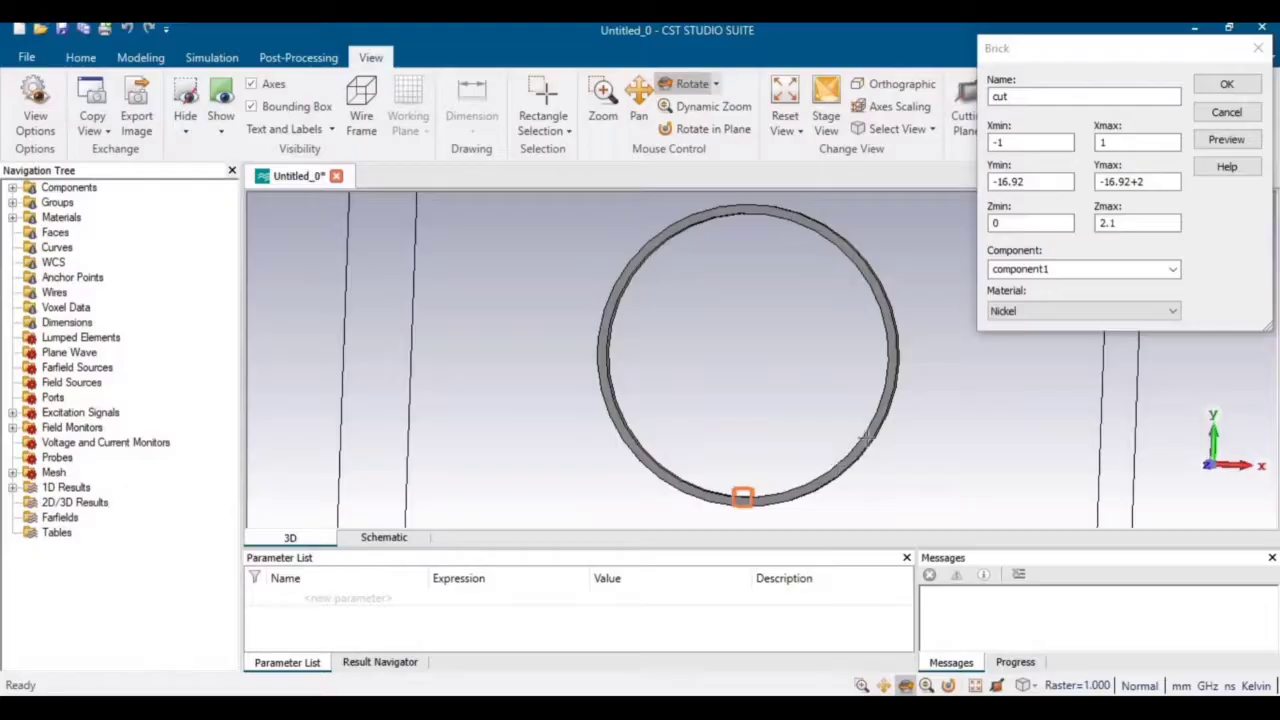
Create the cut brick and resolve the shape intersection by cutting it away from the loop
{"action": "left_click", "coordinate": [1218, 85]}
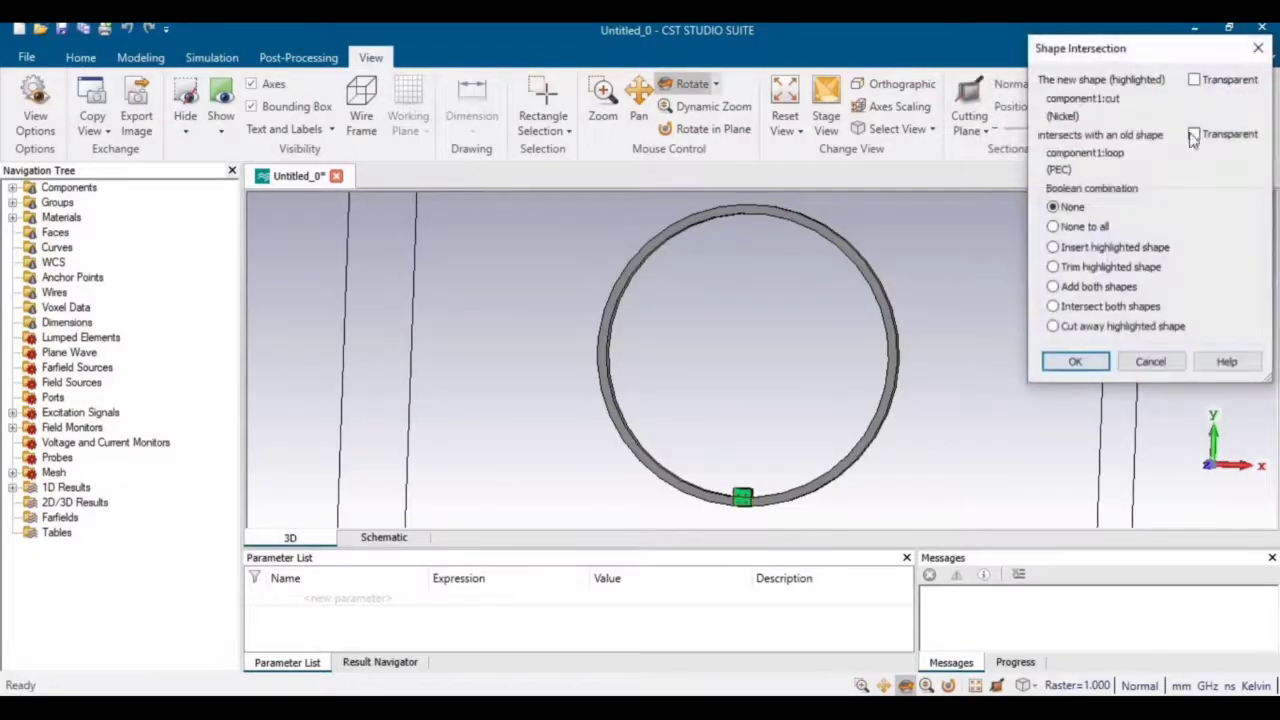
{"action": "left_click", "coordinate": [1083, 331]}
{"action": "left_click", "coordinate": [1071, 362]}
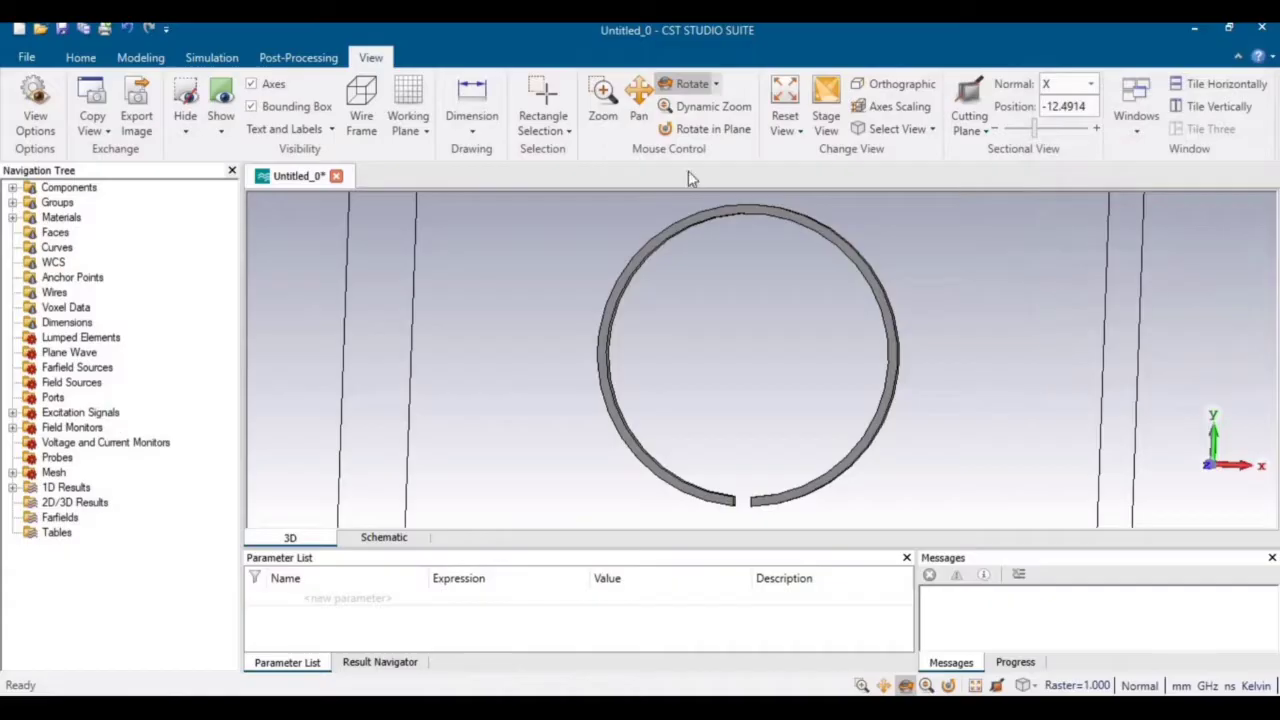
Pick the face centre of the loop's end face on the positive-X side of the feed gap
{"action": "left_click", "coordinate": [706, 106]}
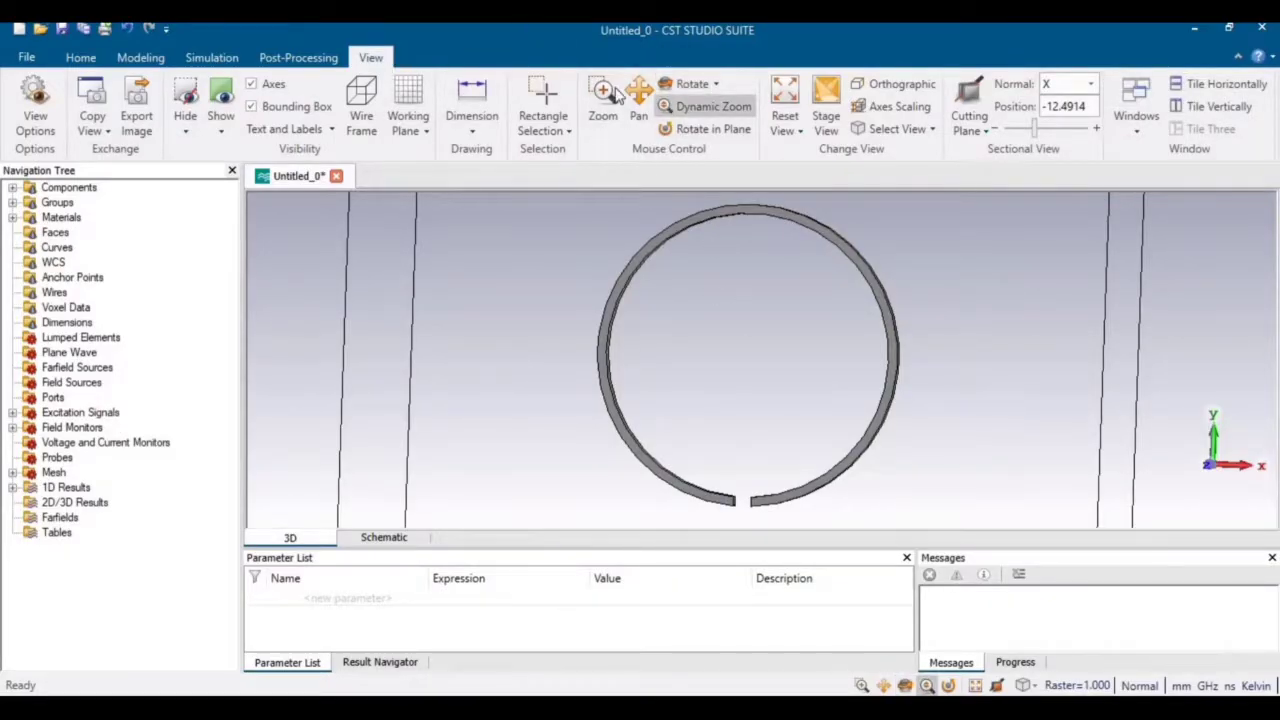
{"action": "mouse_move", "coordinate": [772, 486]}
{"action": "left_mouse_down"}
{"action": "mouse_move", "coordinate": [814, 457]}
{"action": "mouse_move", "coordinate": [781, 486]}
{"action": "left_mouse_up"}
{"action": "left_click", "coordinate": [638, 110]}
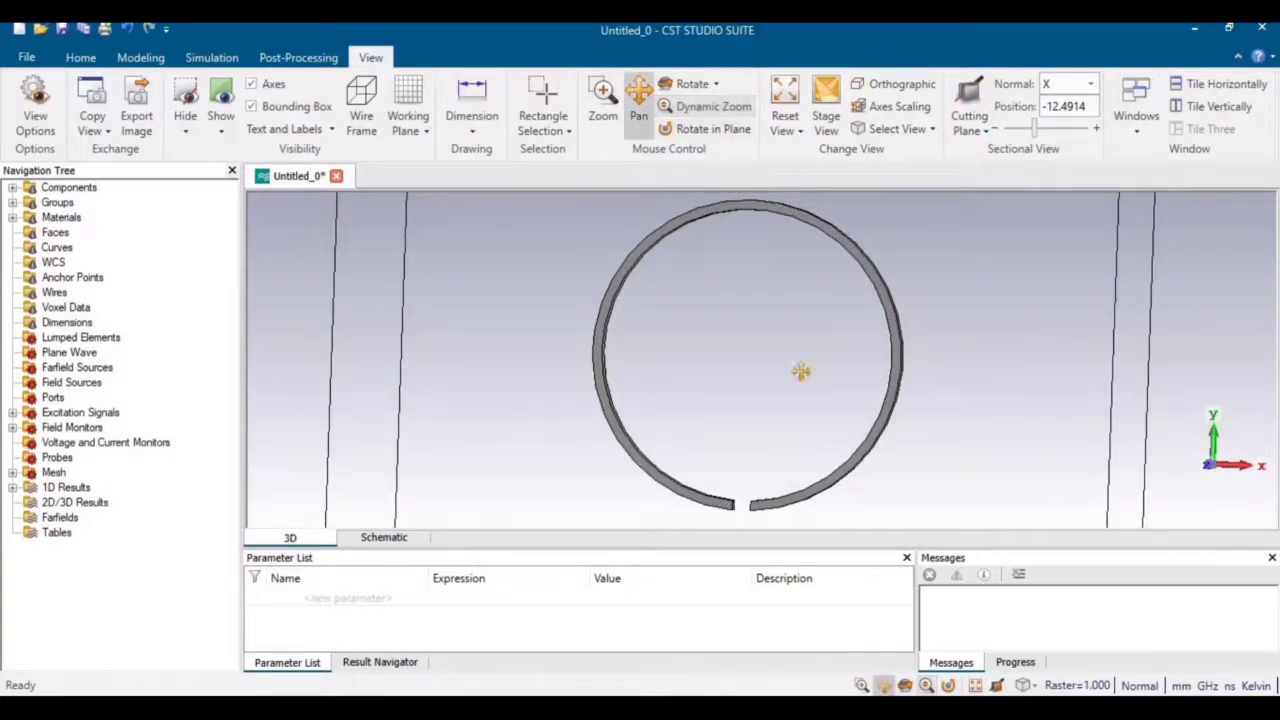
{"action": "left_click_drag", "start_coordinate": [800, 371], "coordinate": [808, 246]}
{"action": "left_click", "coordinate": [700, 106]}
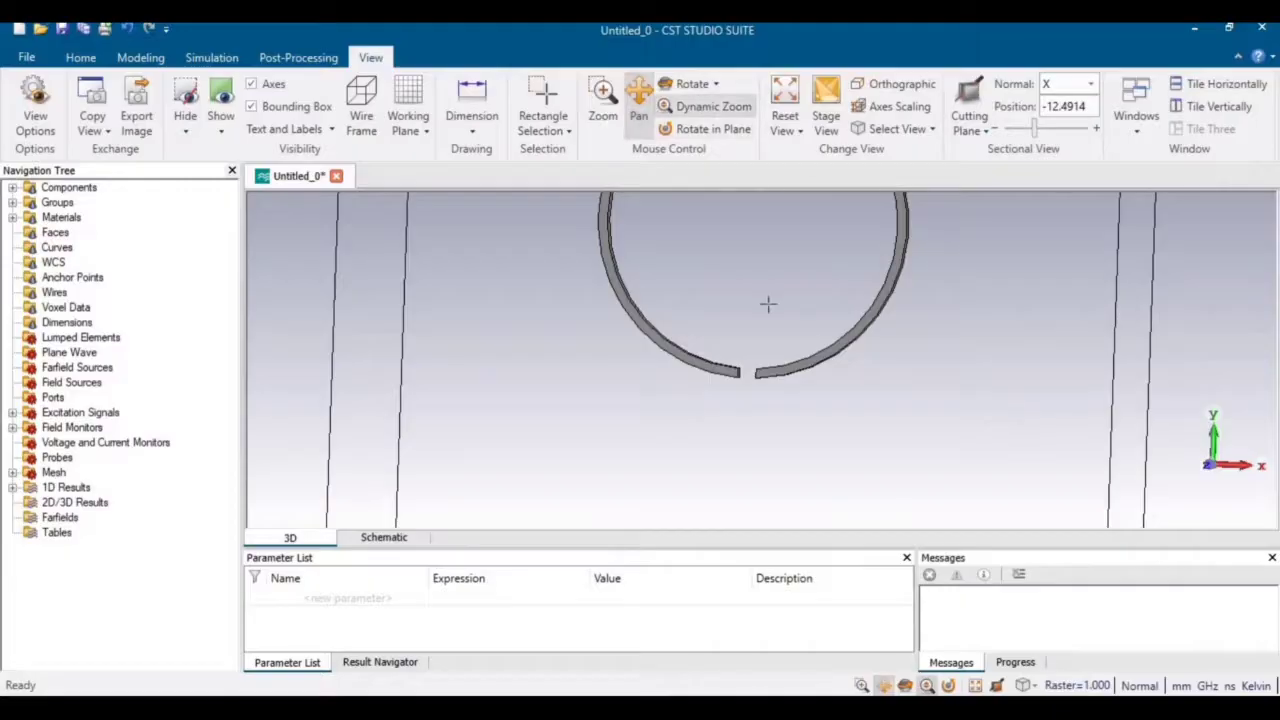
{"action": "left_click_drag", "start_coordinate": [766, 343], "coordinate": [723, 30]}
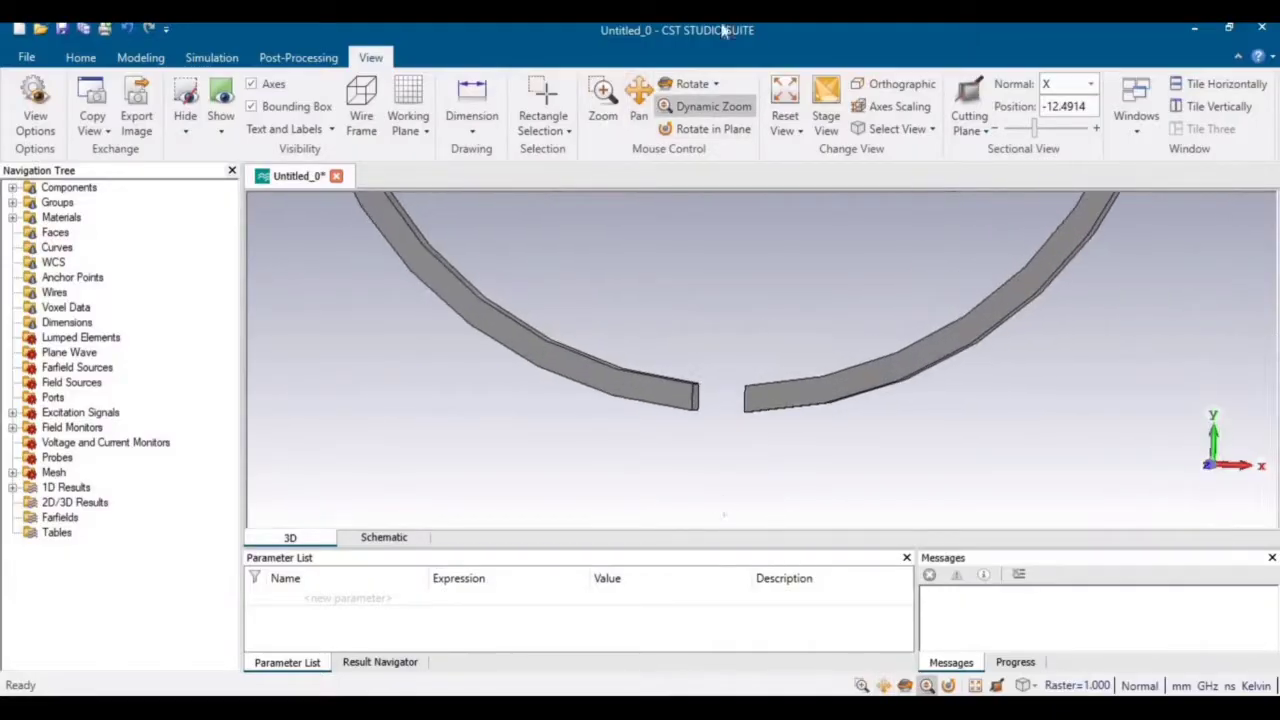
{"action": "left_click", "coordinate": [687, 83]}
{"action": "left_click_drag", "start_coordinate": [731, 409], "coordinate": [664, 362]}
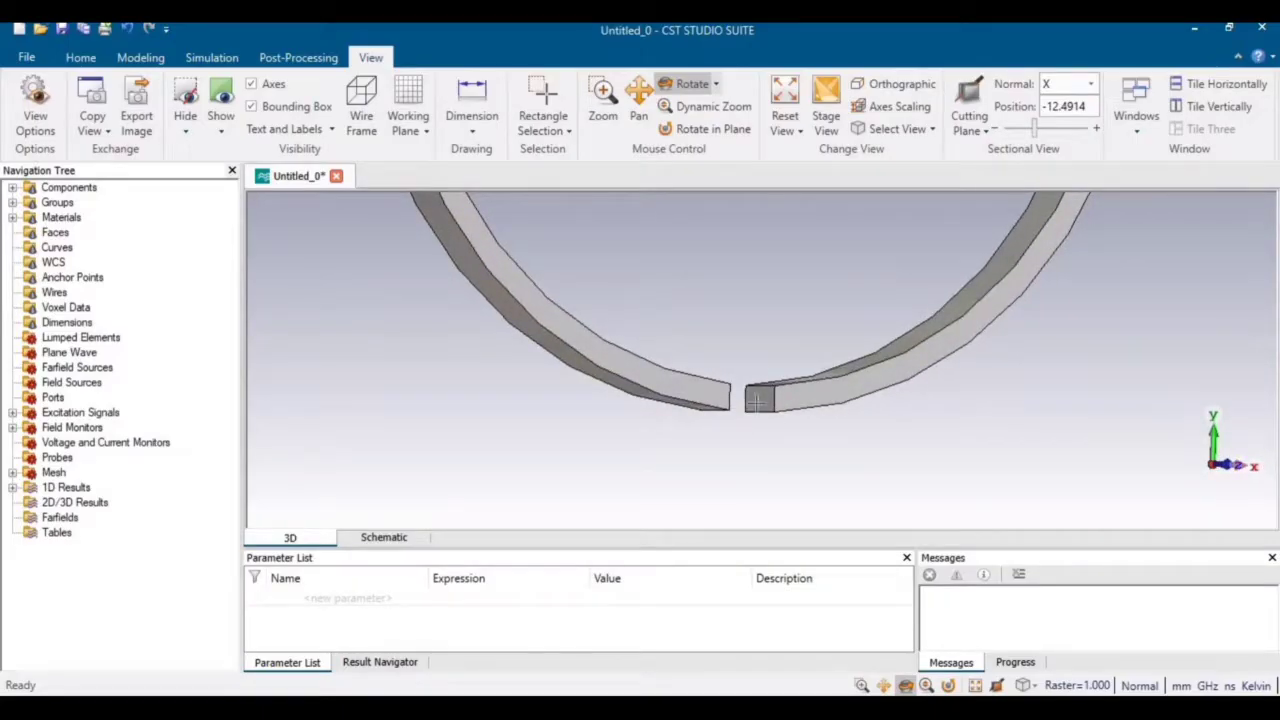
{"action": "left_click", "coordinate": [222, 60]}
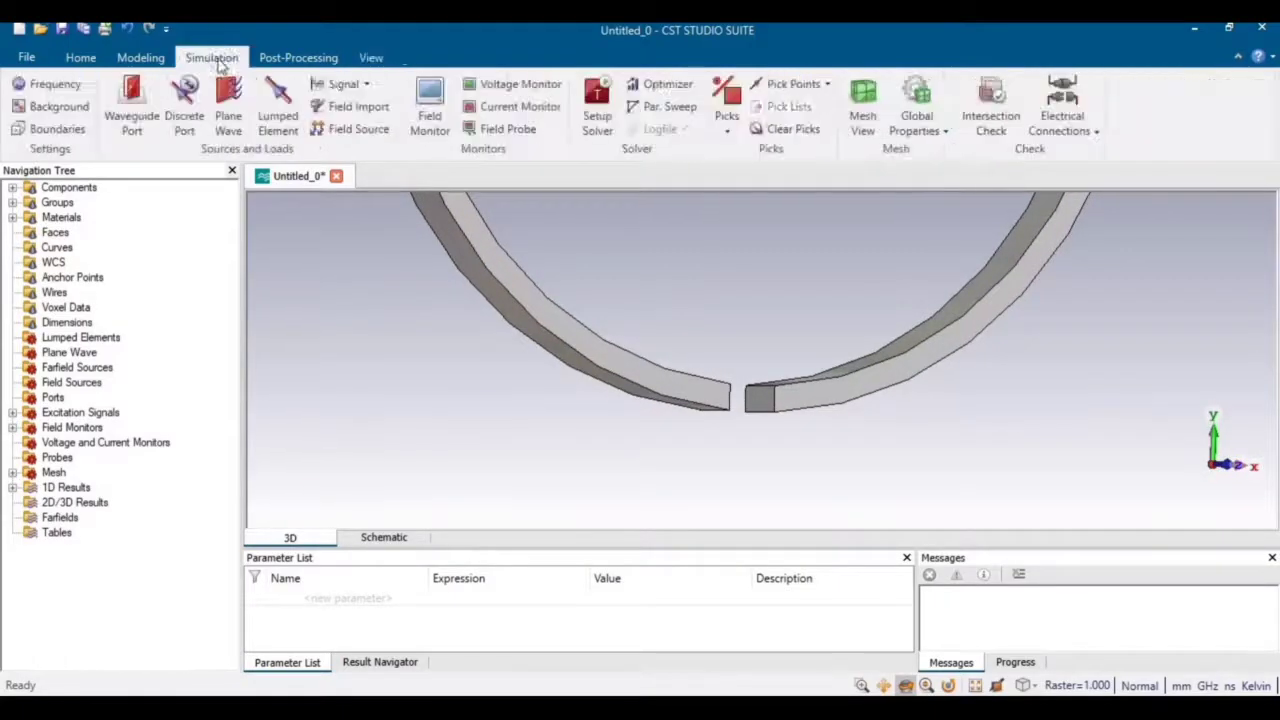
{"action": "left_click", "coordinate": [827, 85]}
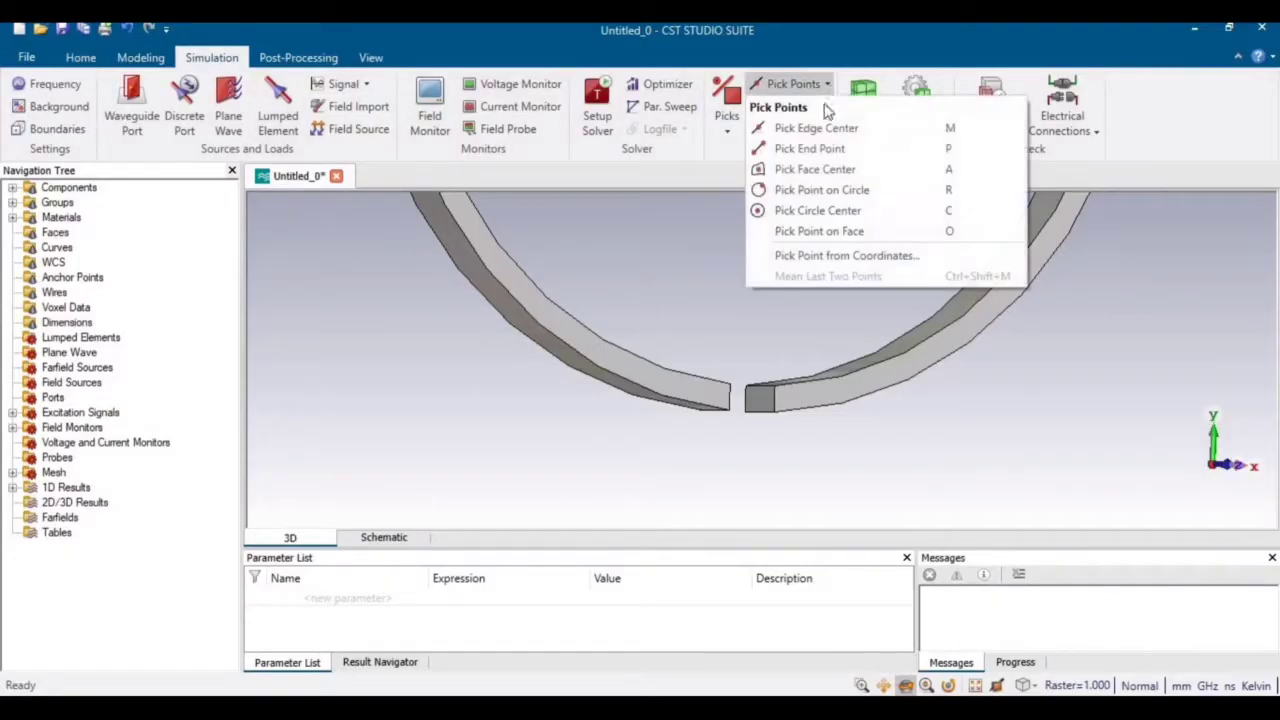
{"action": "left_click", "coordinate": [814, 171]}
{"action": "left_click", "coordinate": [762, 398]}
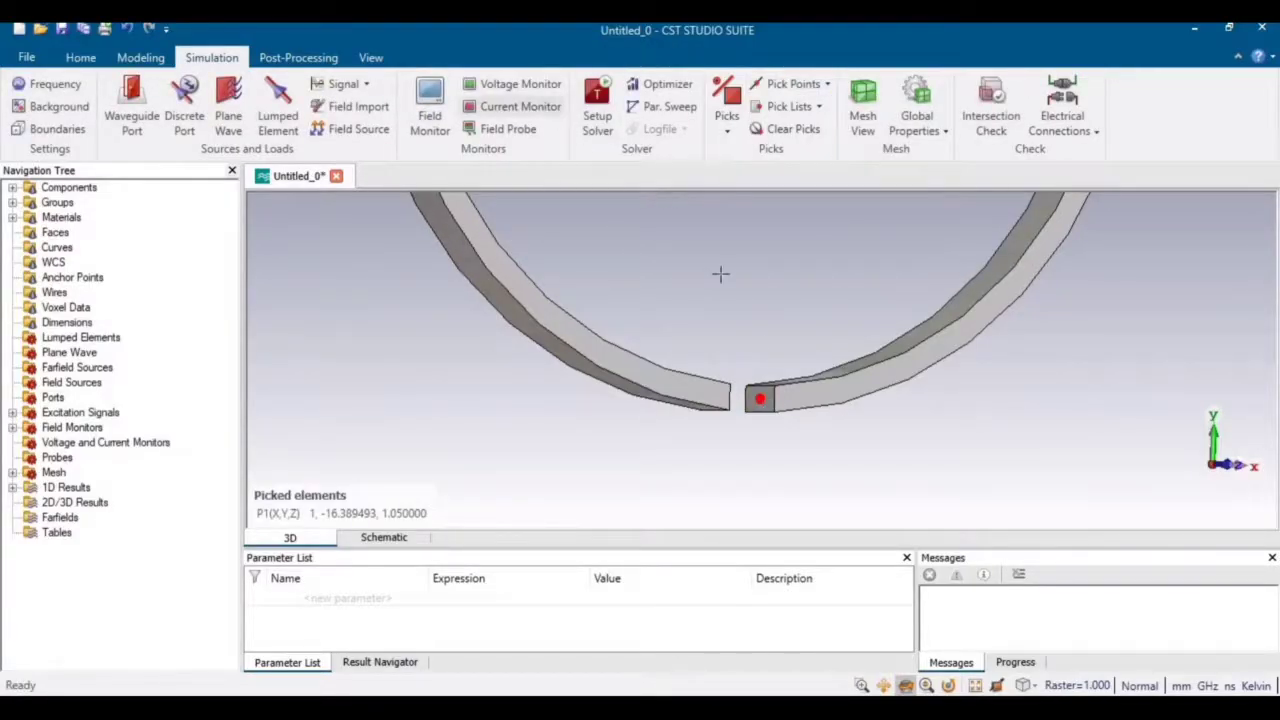
Pick the face centre of the opposite end face, on the negative-X side of the feed gap
{"action": "left_click_drag", "start_coordinate": [779, 388], "coordinate": [640, 403]}
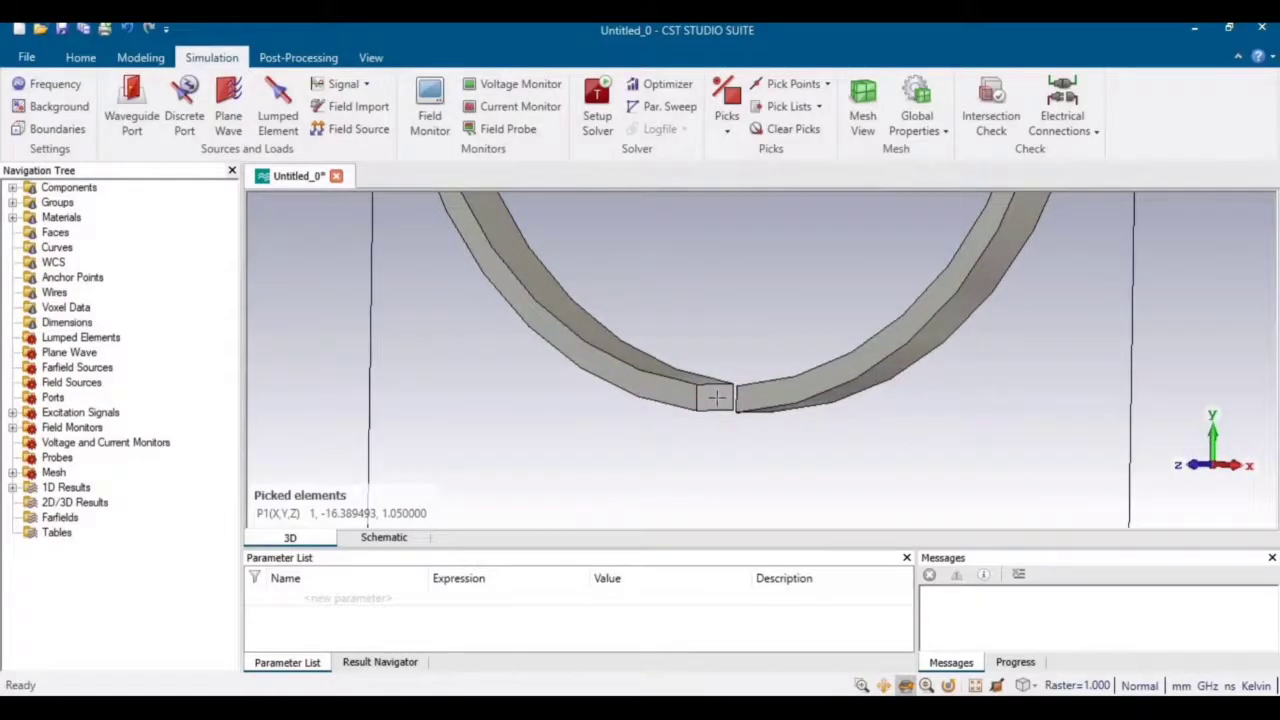
{"action": "key", "text": "f"}
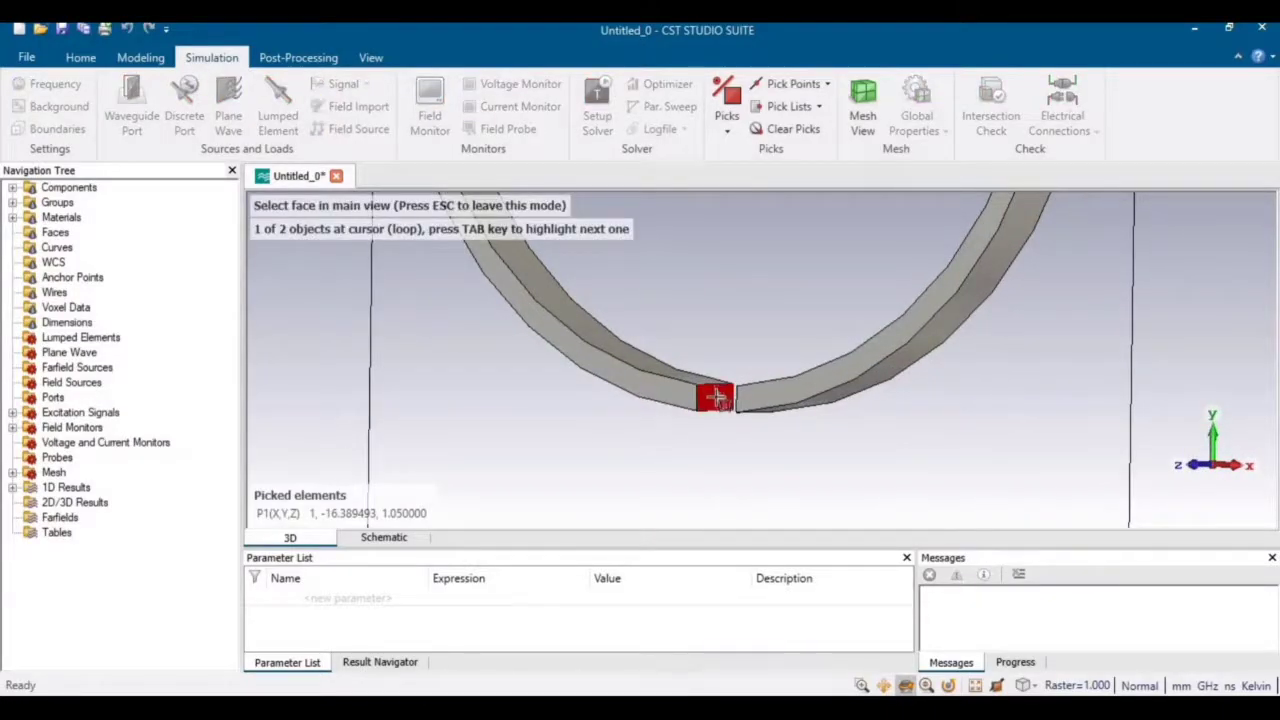
{"action": "left_click", "coordinate": [716, 397]}
Create an S-Parameter discrete edge port with 50 ohm impedance between the two picked face centres across the feed gap
{"action": "left_click_drag", "start_coordinate": [740, 415], "coordinate": [867, 417]}
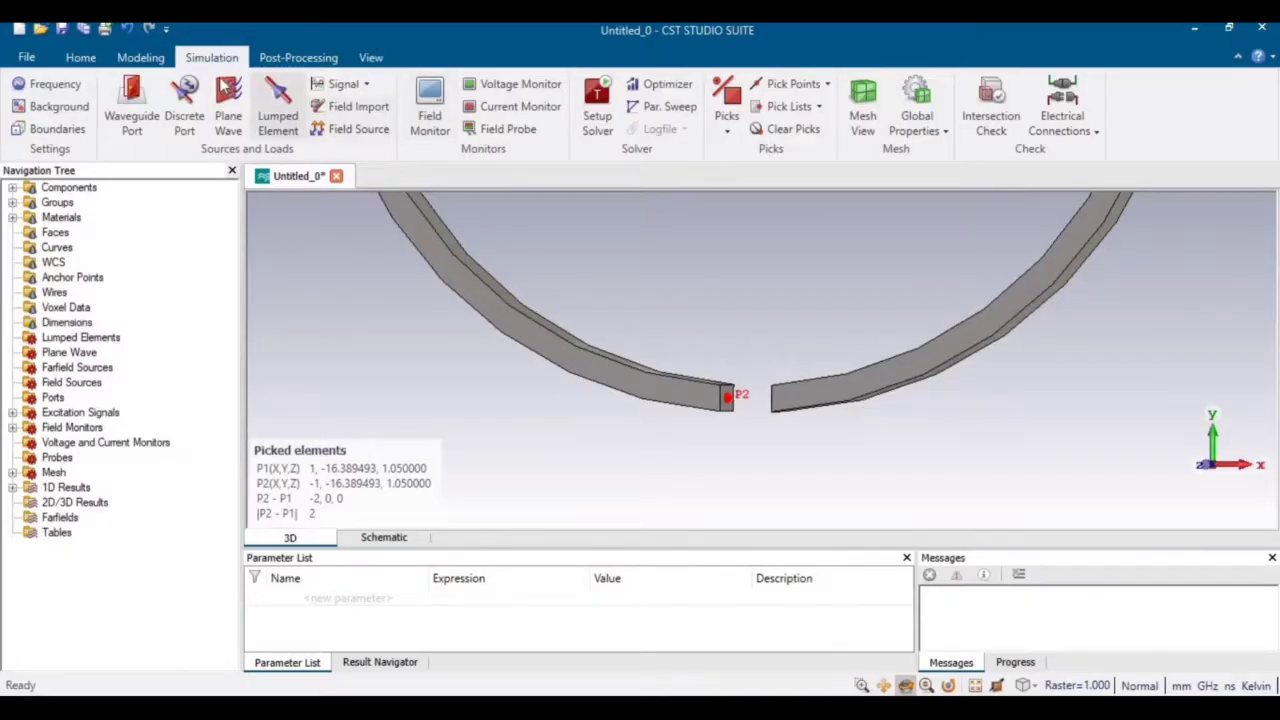
{"action": "left_click", "coordinate": [193, 92]}
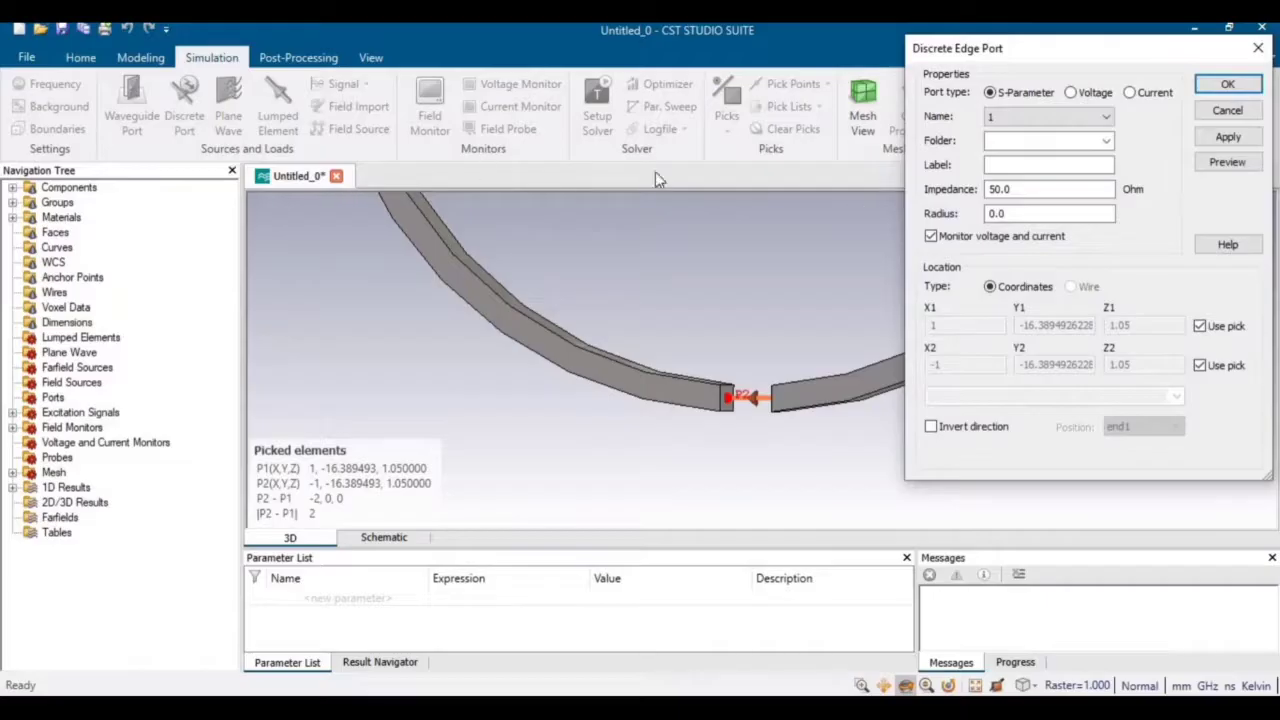
{"action": "left_click", "coordinate": [1200, 326]}
{"action": "left_click", "coordinate": [1230, 138]}
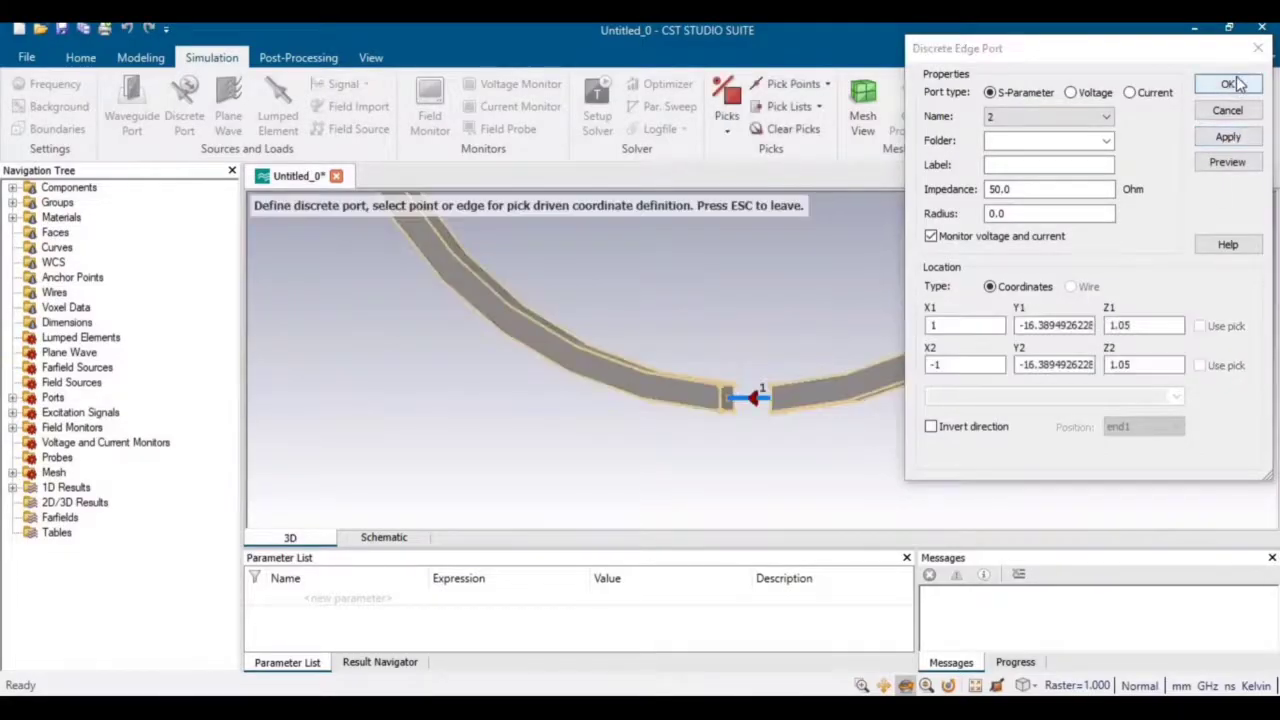
{"action": "left_click", "coordinate": [1230, 84]}
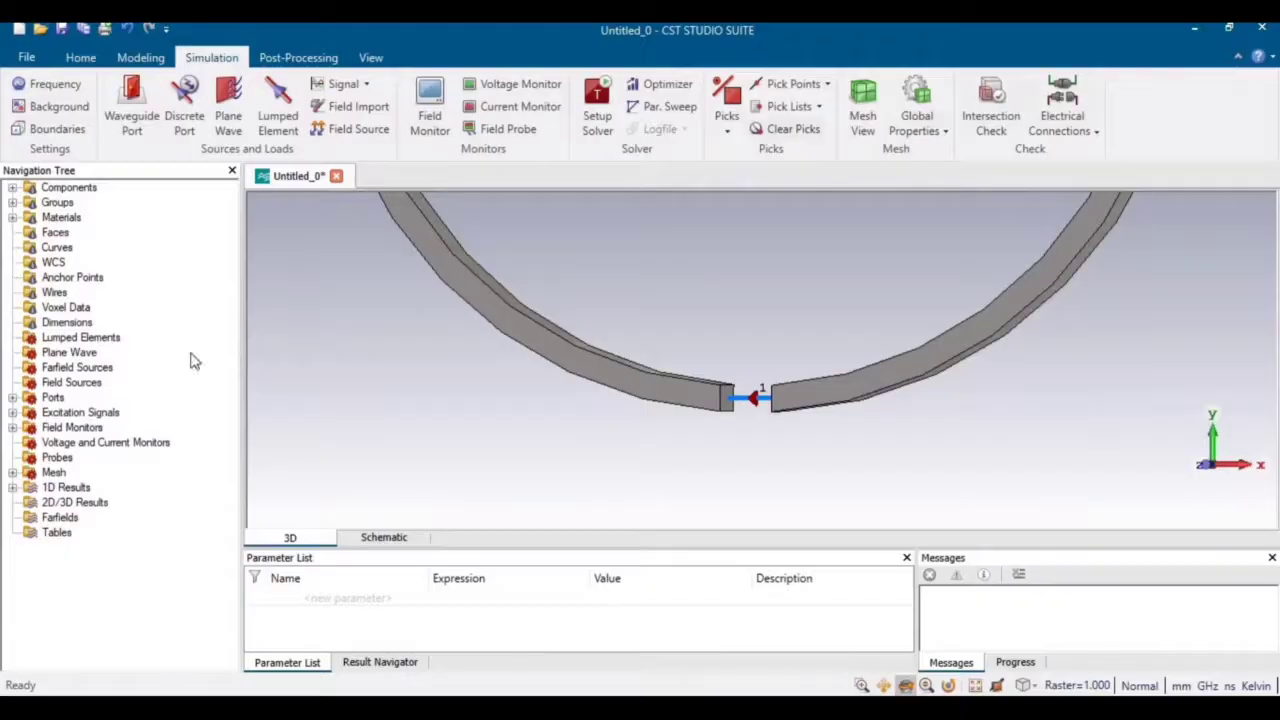
Check the defined field monitors and start the simulation of the loop antenna
{"action": "left_click", "coordinate": [12, 428]}
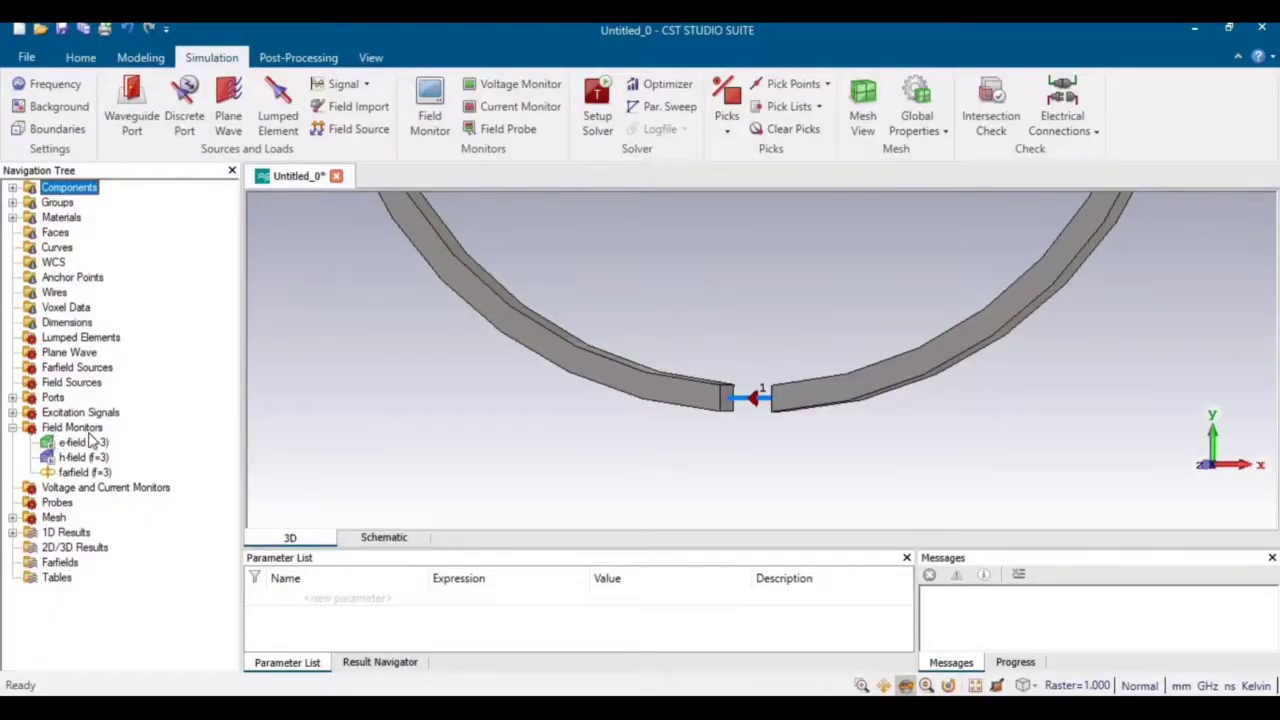
{"action": "left_click", "coordinate": [82, 57]}
{"action": "left_click", "coordinate": [328, 110]}
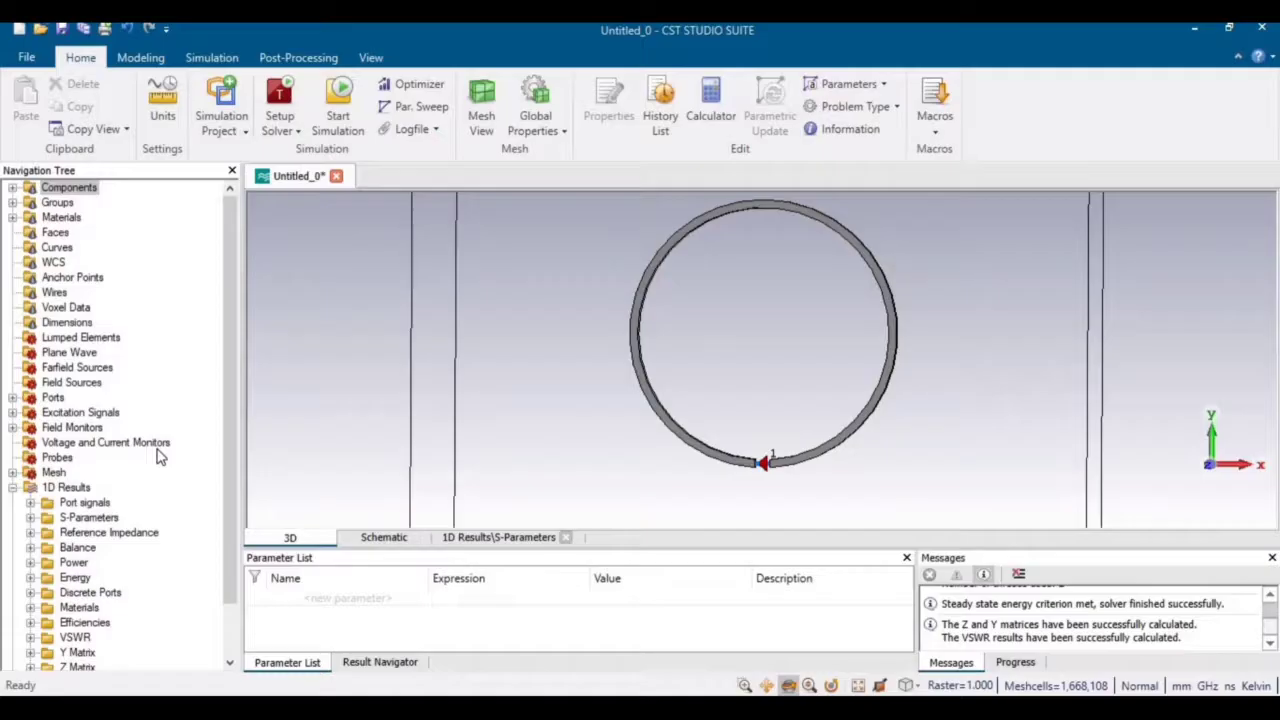
Display the S1,1 curve from the S-parameter results
{"action": "left_click", "coordinate": [31, 517]}
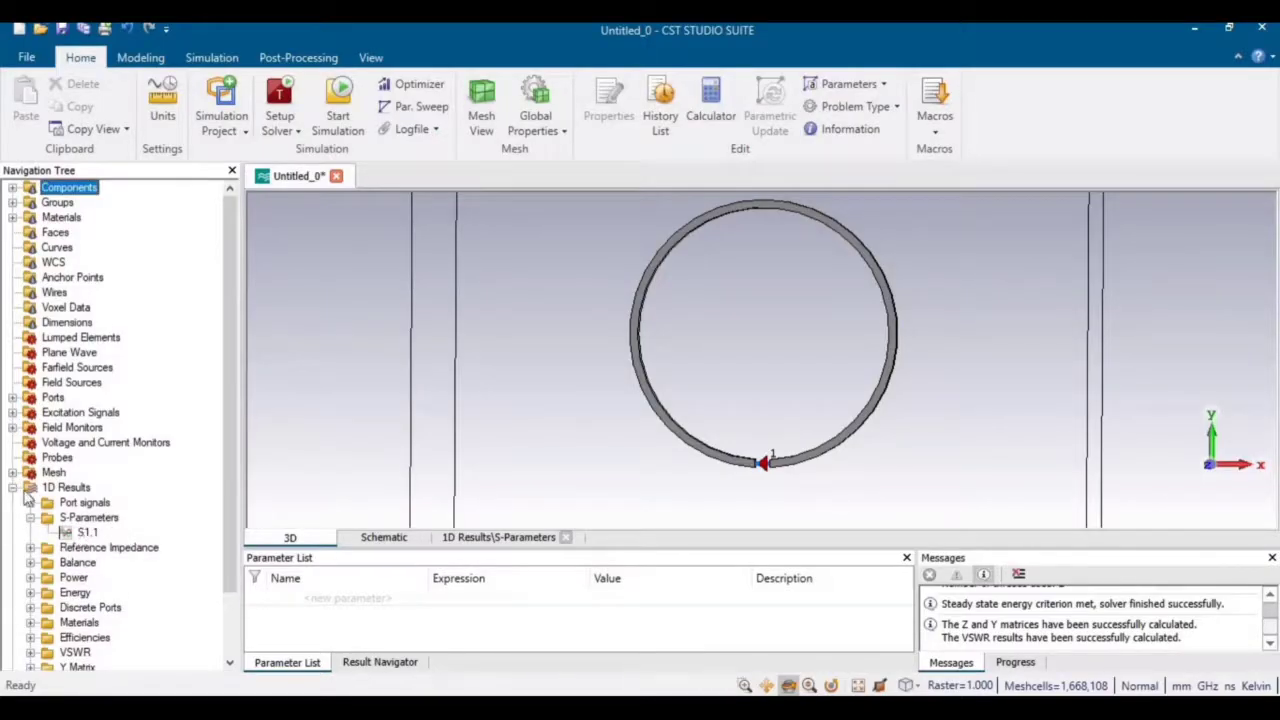
{"action": "left_click", "coordinate": [76, 534]}
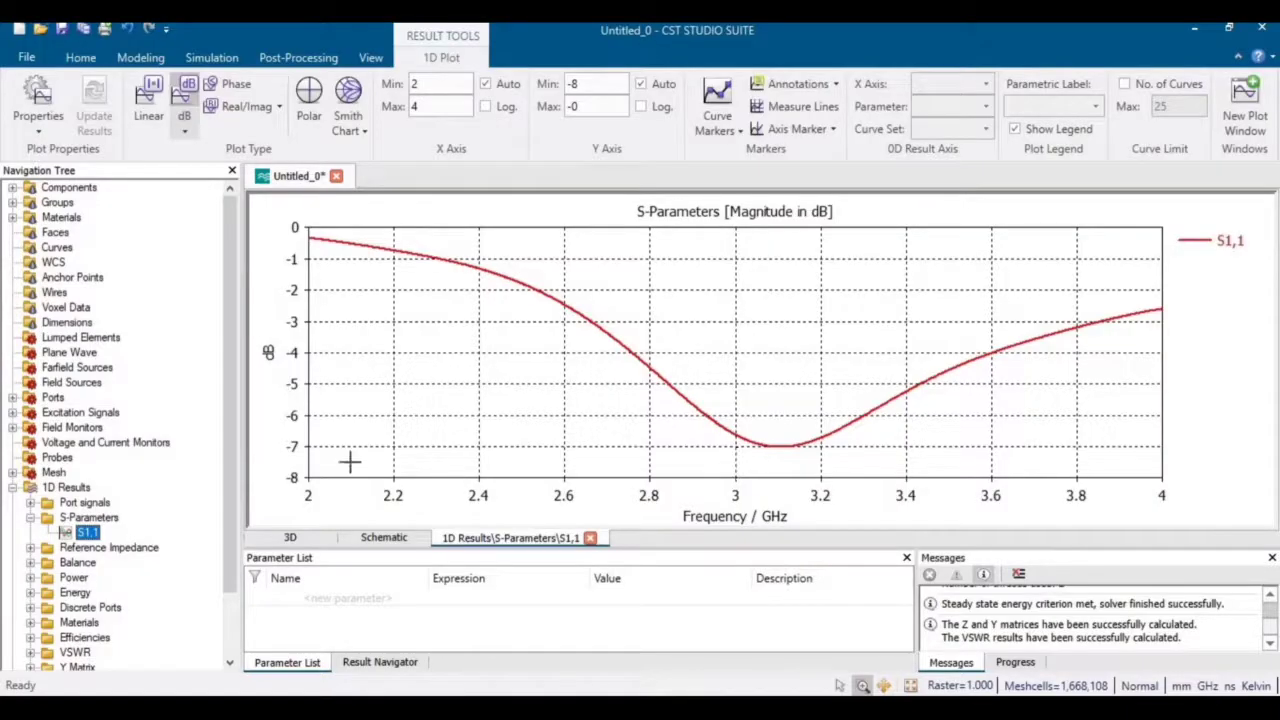
Display the 3D farfield pattern for f=3 so that the whole pattern fits in the view
{"action": "scroll", "coordinate": [232, 522], "scroll_direction": "down", "scroll_amount": 2}
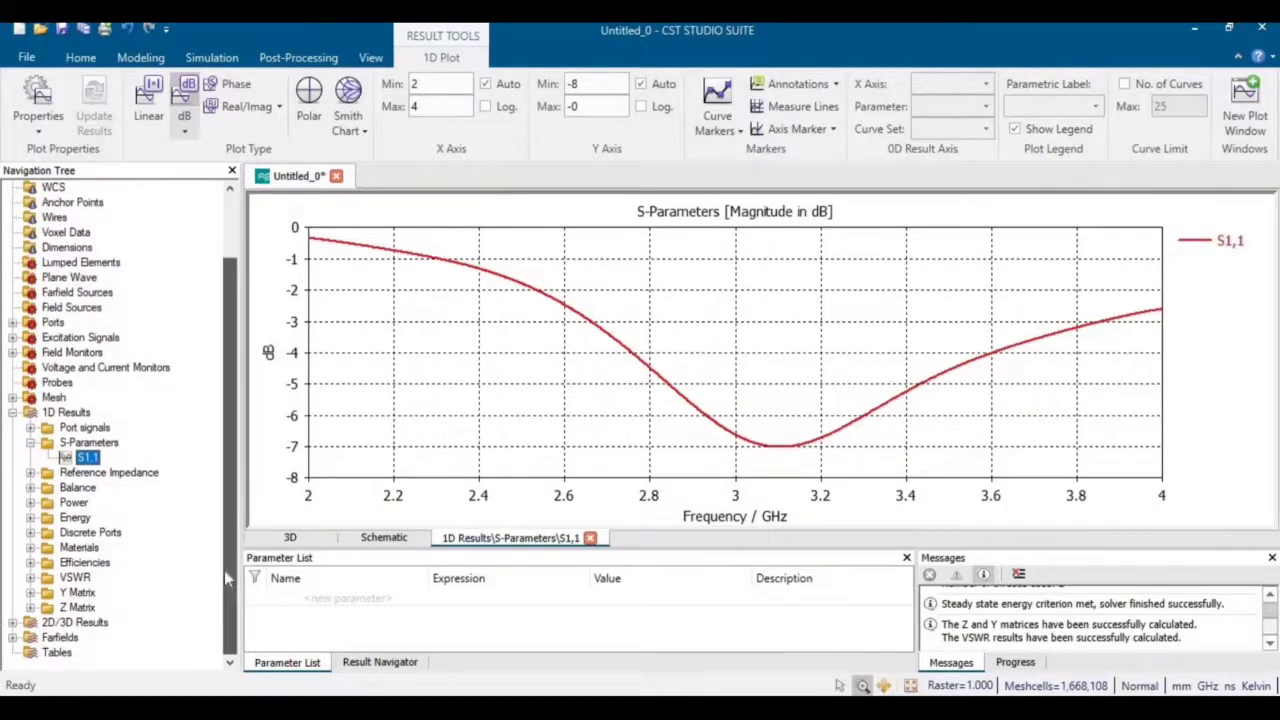
{"action": "left_click", "coordinate": [12, 638]}
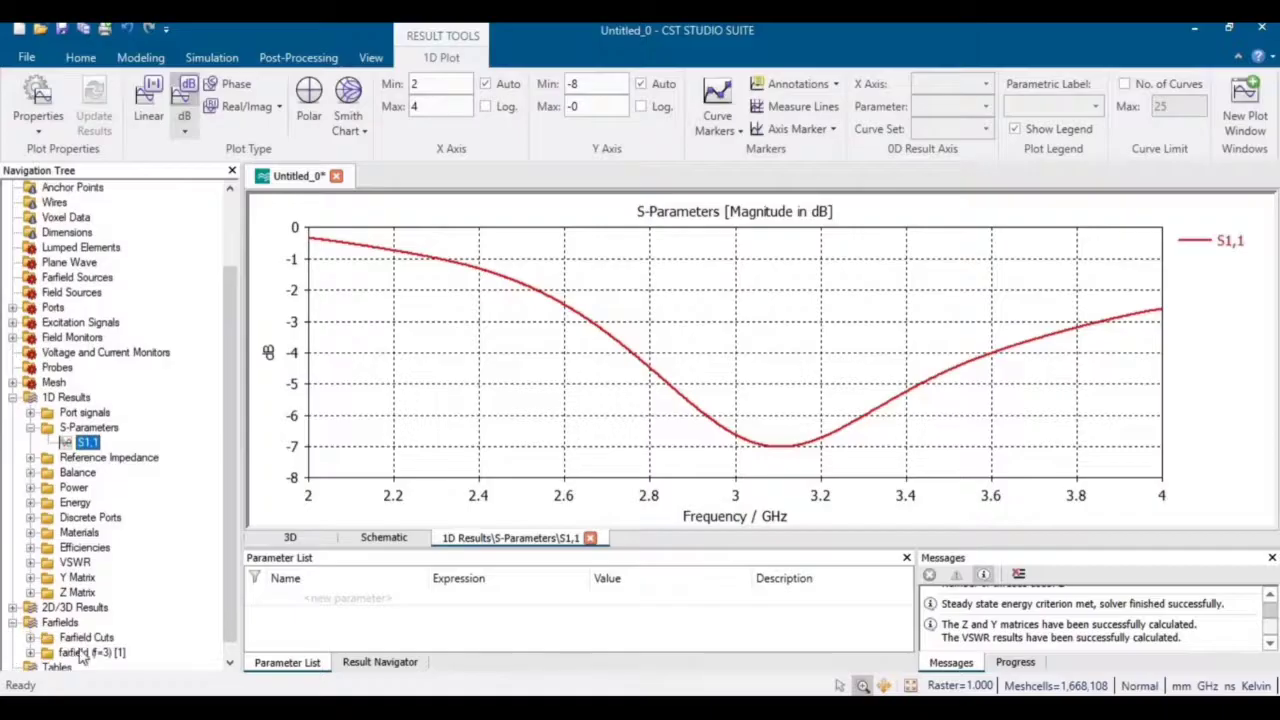
{"action": "left_click", "coordinate": [88, 652]}
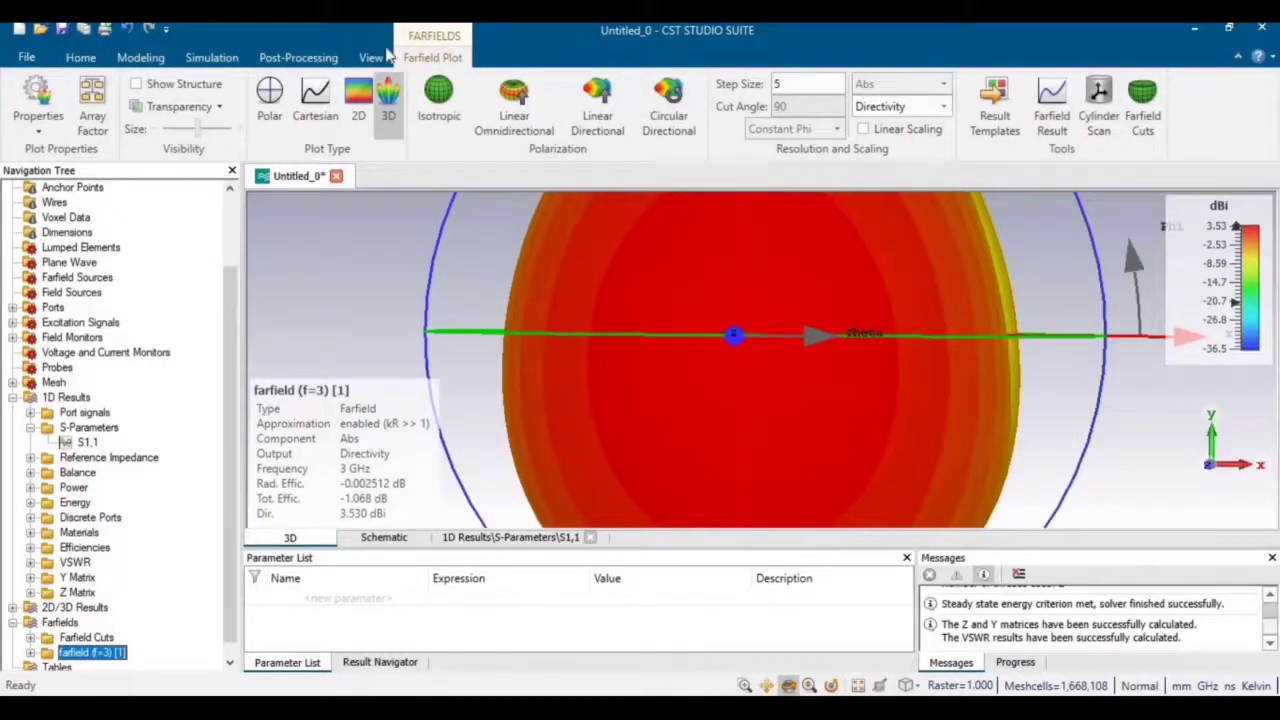
{"action": "left_click", "coordinate": [370, 57]}
{"action": "left_click", "coordinate": [705, 106]}
{"action": "left_click_drag", "start_coordinate": [771, 400], "coordinate": [786, 323]}
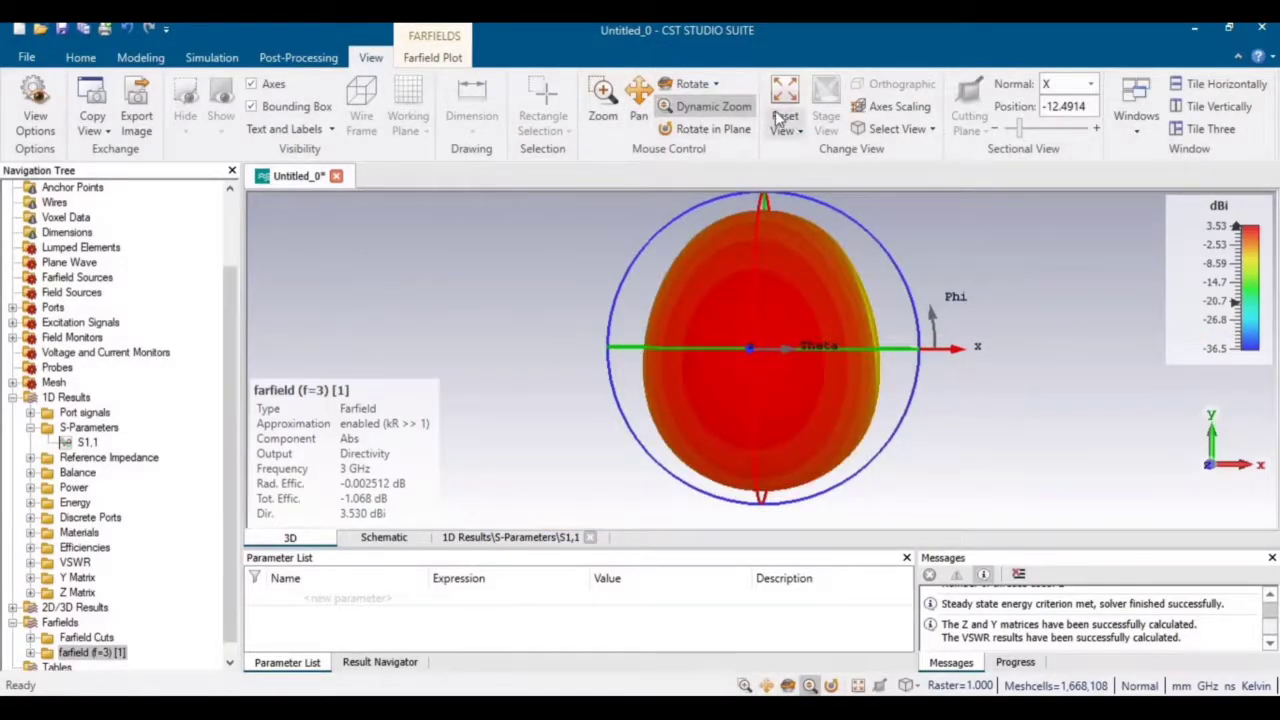
Change the farfield quantity to Gain (IEEE) and show it as a polar plot
{"action": "left_click", "coordinate": [458, 60]}
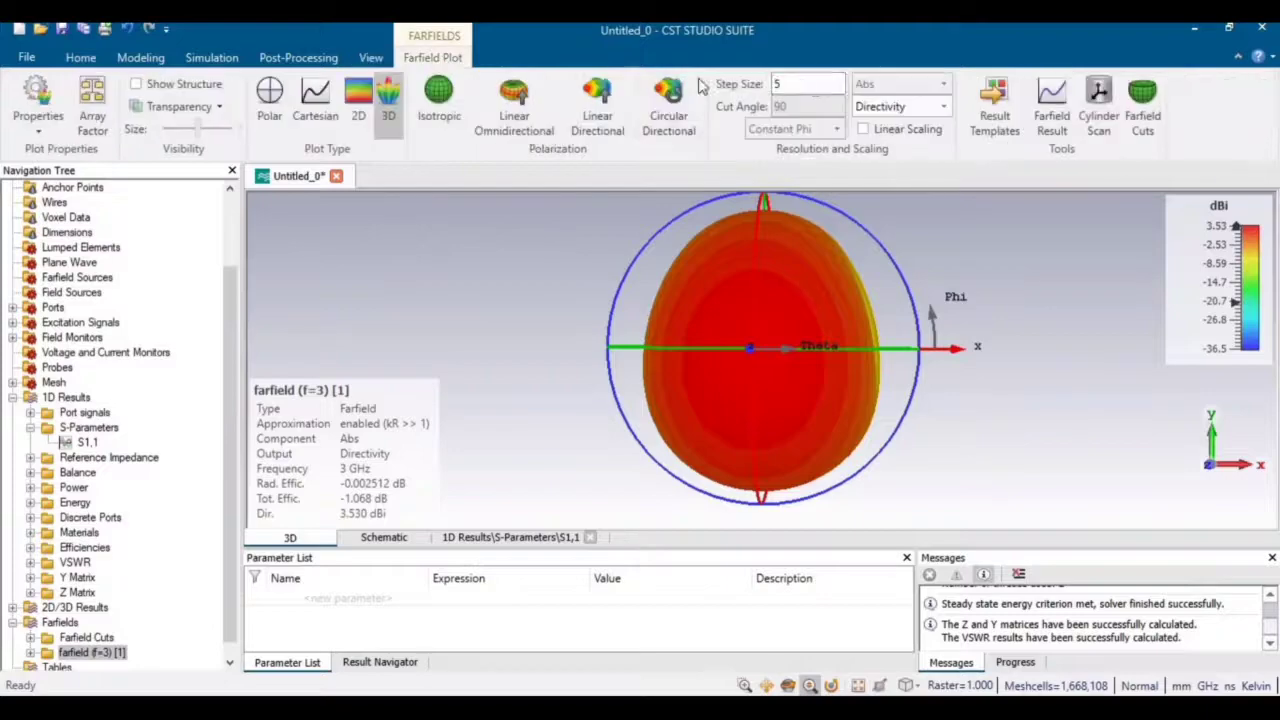
{"action": "left_click", "coordinate": [938, 107]}
{"action": "left_click", "coordinate": [918, 141]}
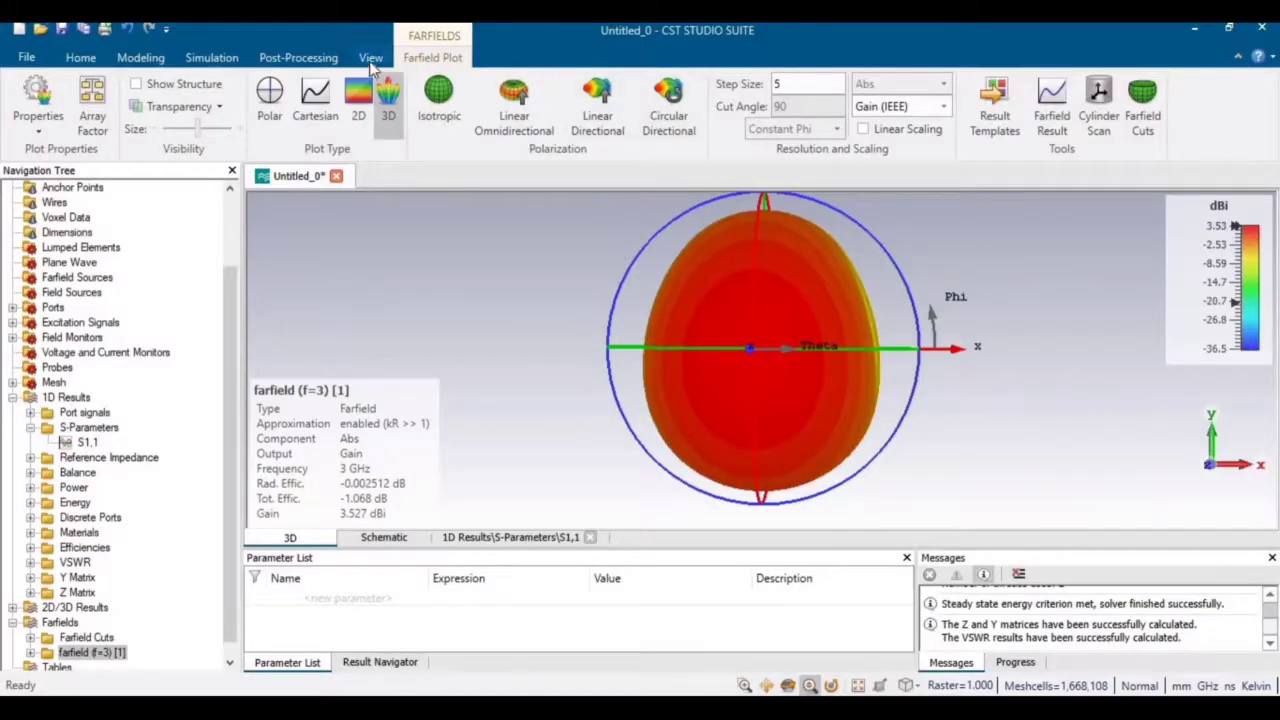
{"action": "left_click", "coordinate": [272, 95]}
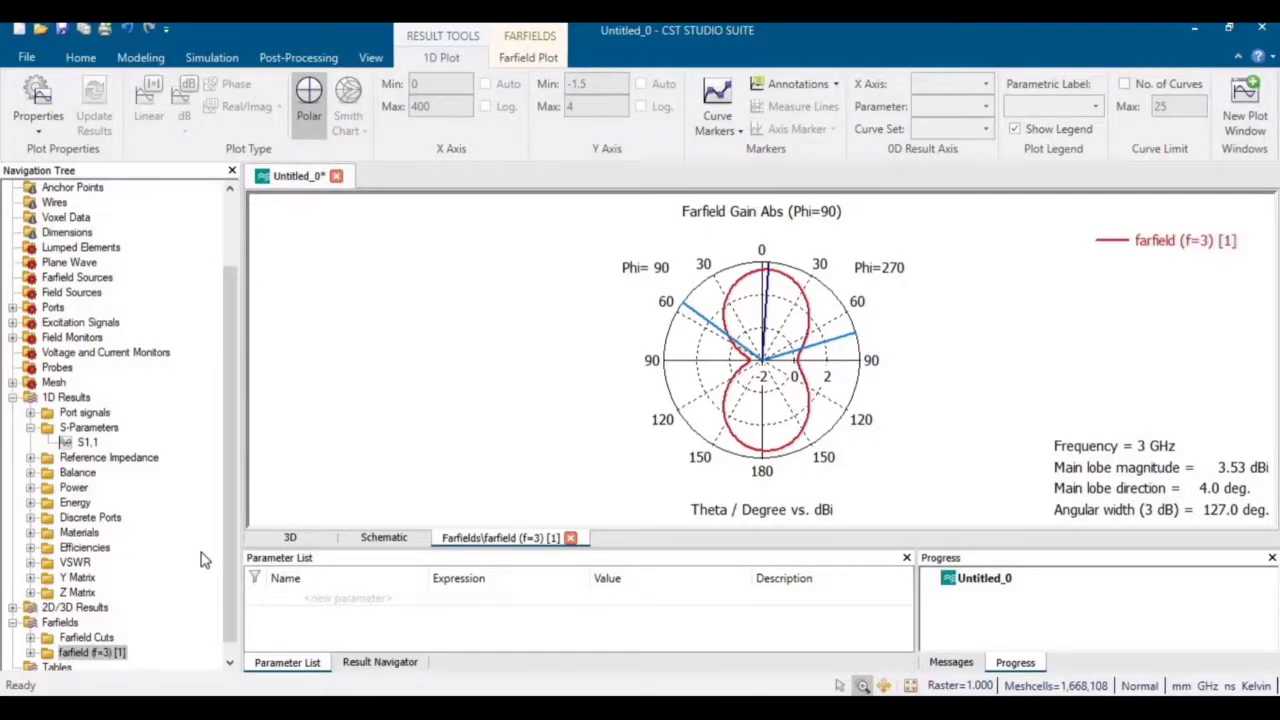
Display the surface current result for f=3 on the loop and animate its fields
{"action": "left_click", "coordinate": [12, 608]}
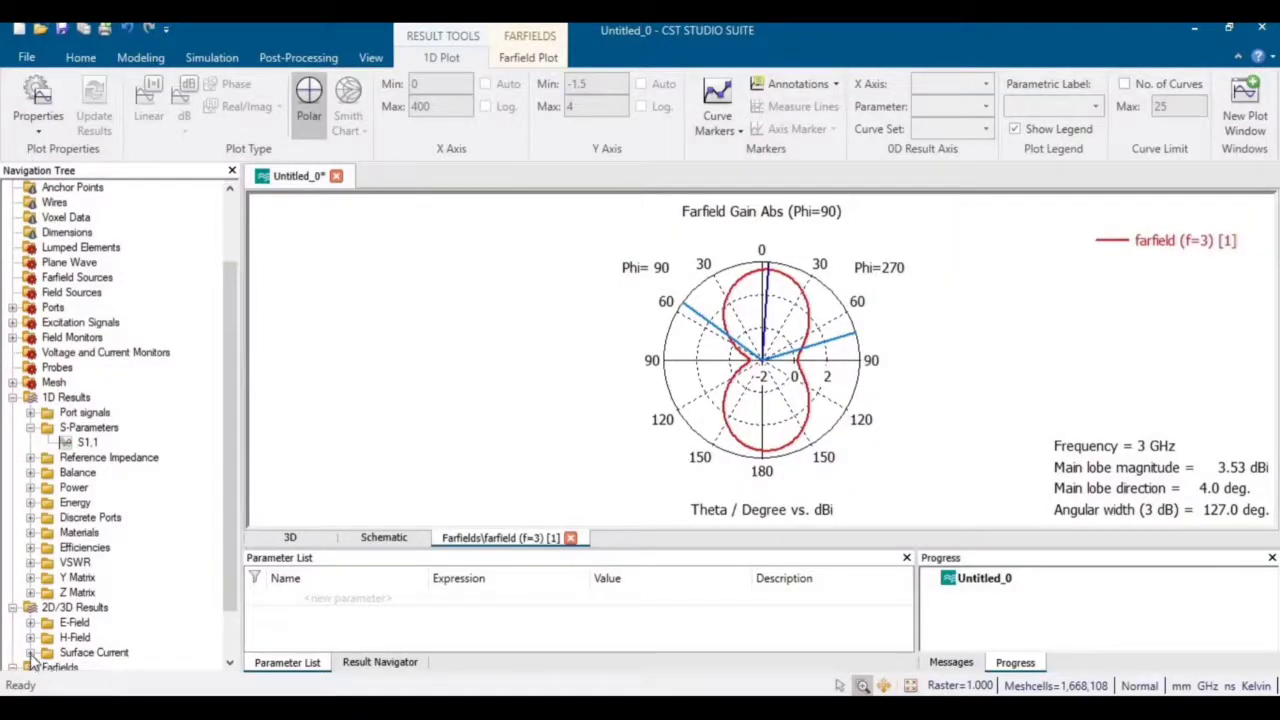
{"action": "left_click", "coordinate": [31, 653]}
{"action": "left_click", "coordinate": [124, 656]}
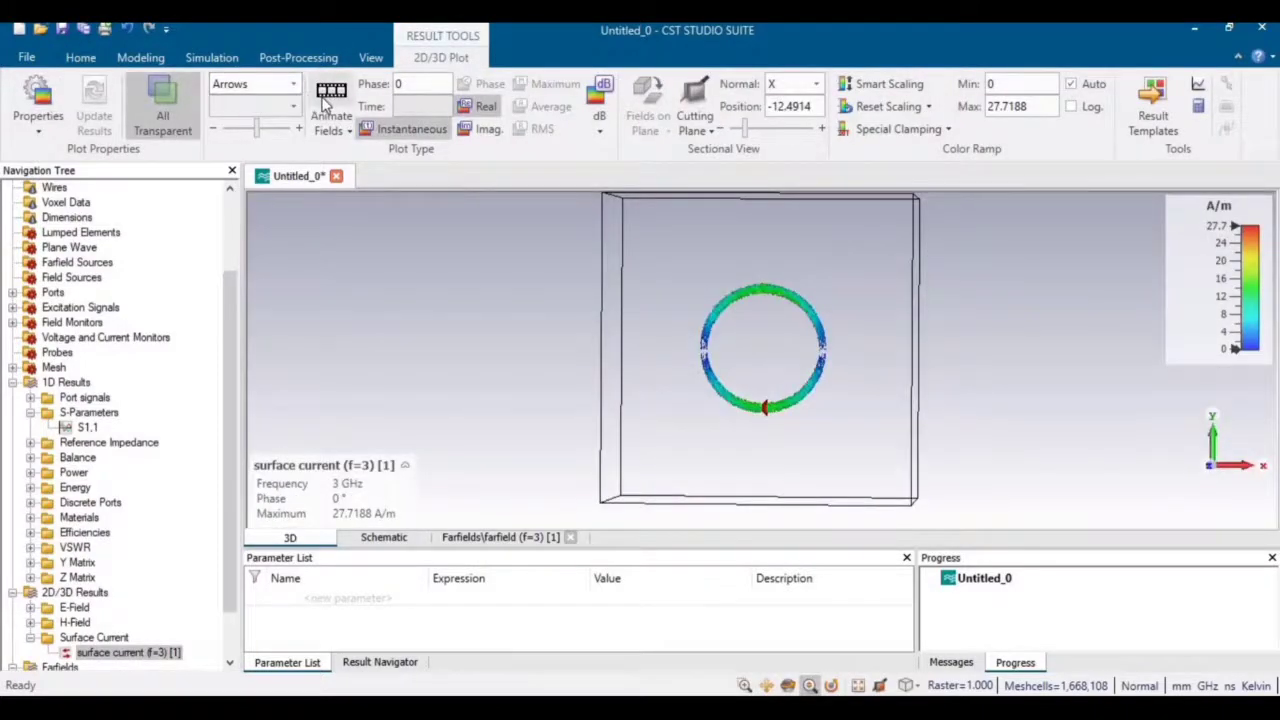
{"action": "left_click", "coordinate": [333, 116]}
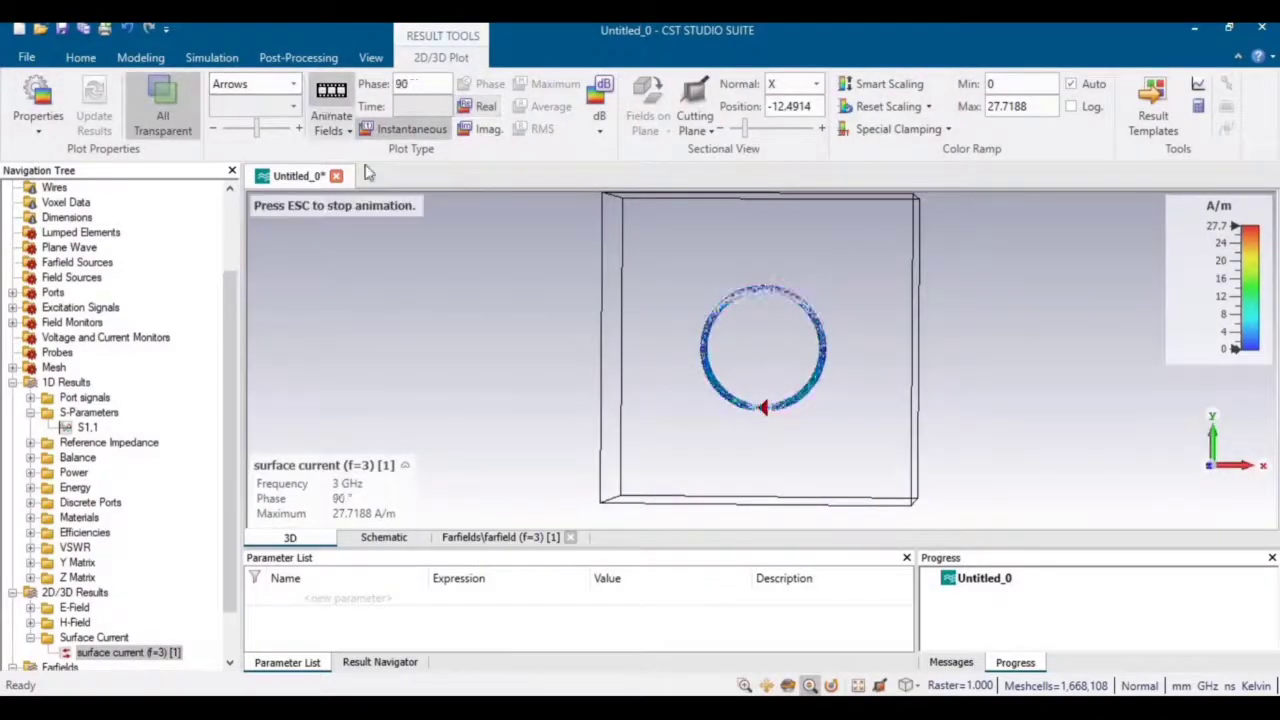